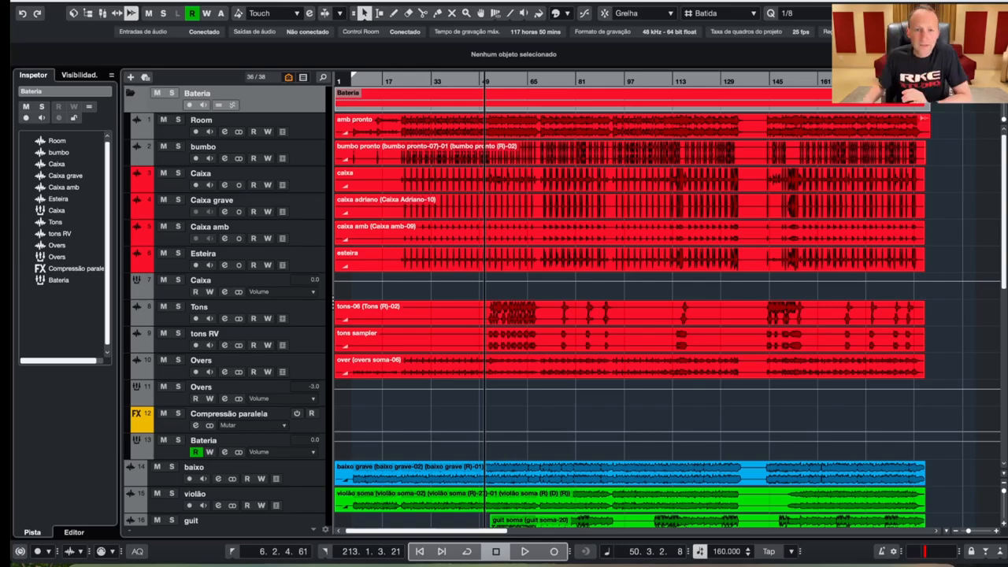
Play the full mix from around bar 40 while reviewing the tracks from the drums down to the FX channels.
scroll(832, 266, "down", 1)
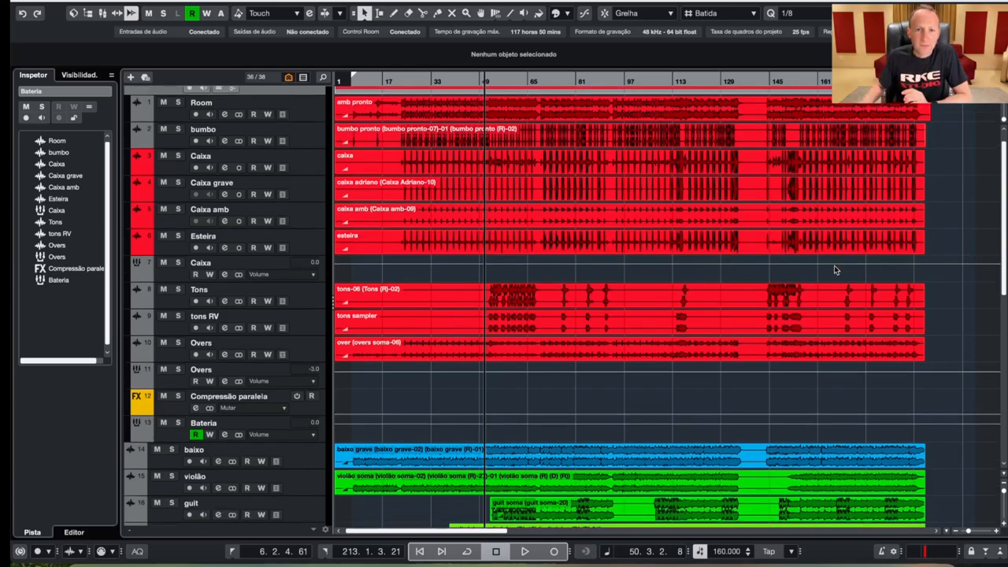
scroll(834, 265, "down", 4)
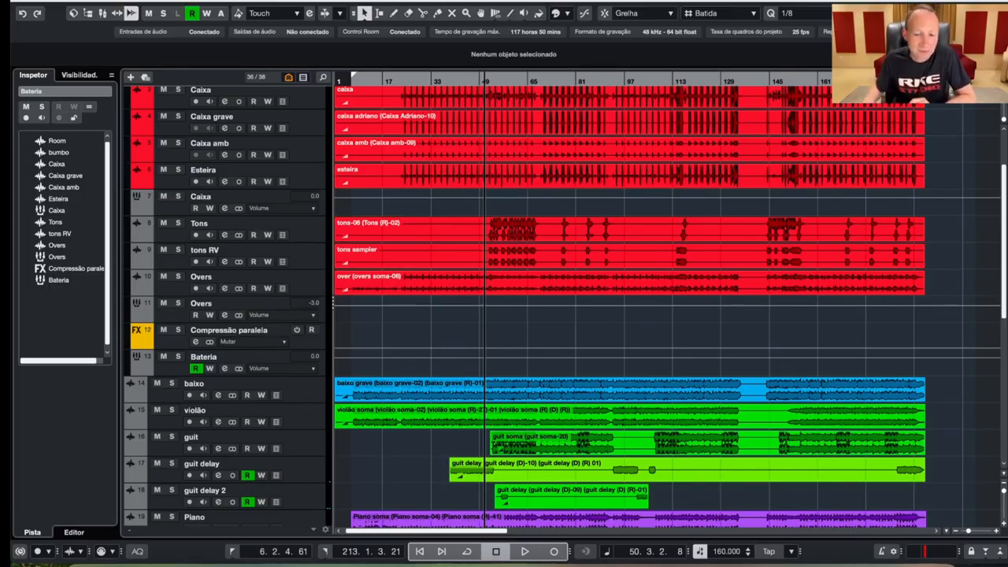
left_click(448, 81)
key("space")
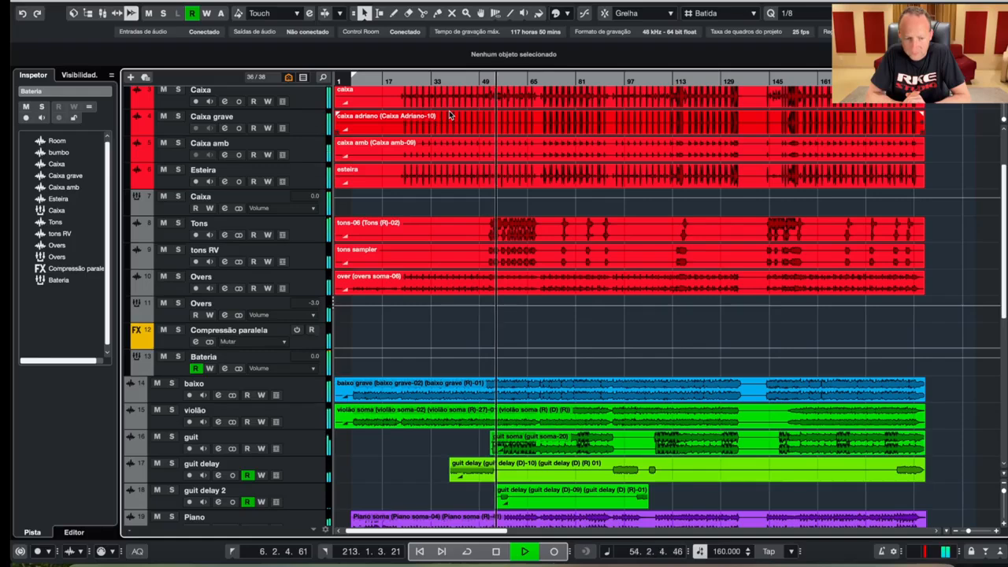
scroll(570, 430, "down", 5)
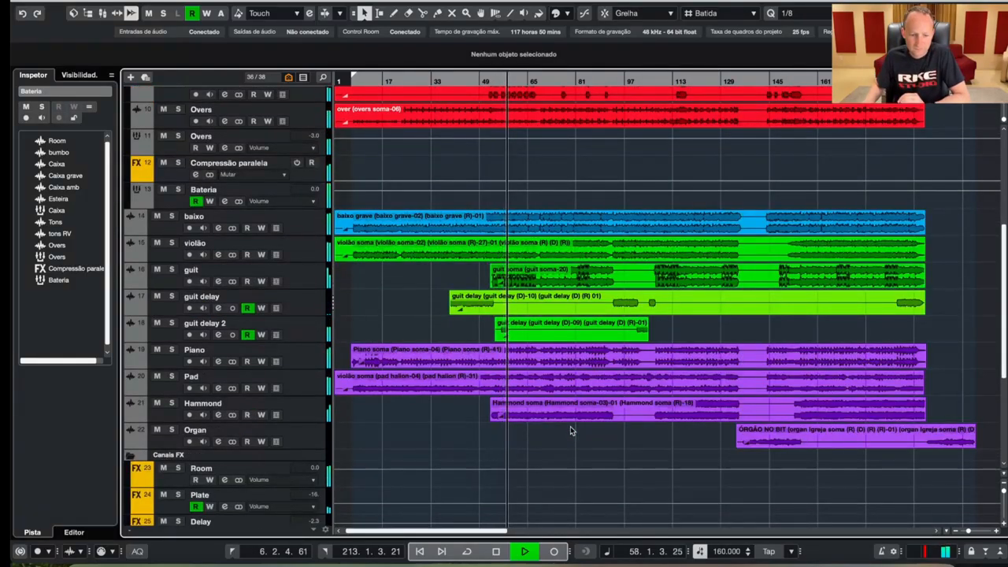
scroll(570, 430, "down", 1)
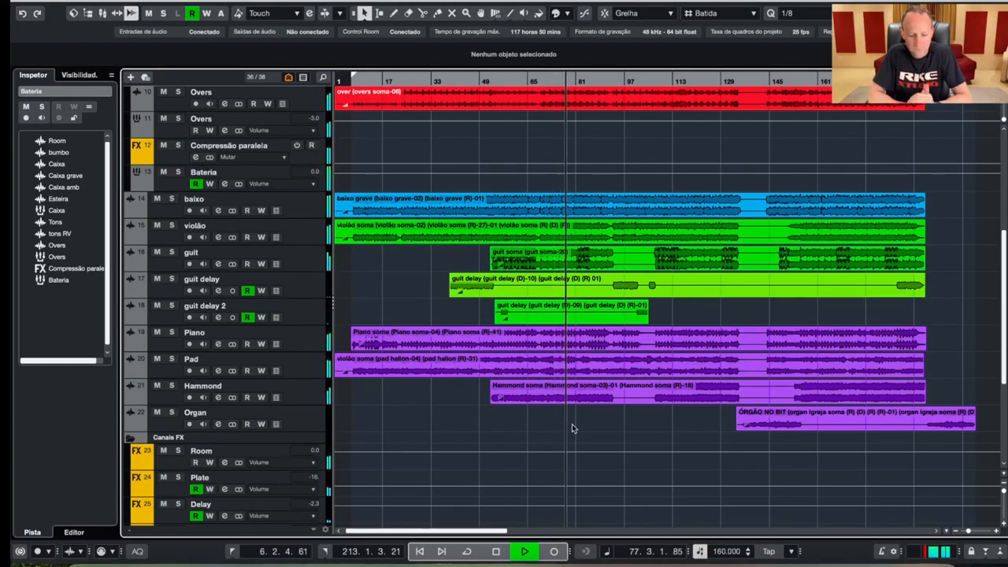
key("space")
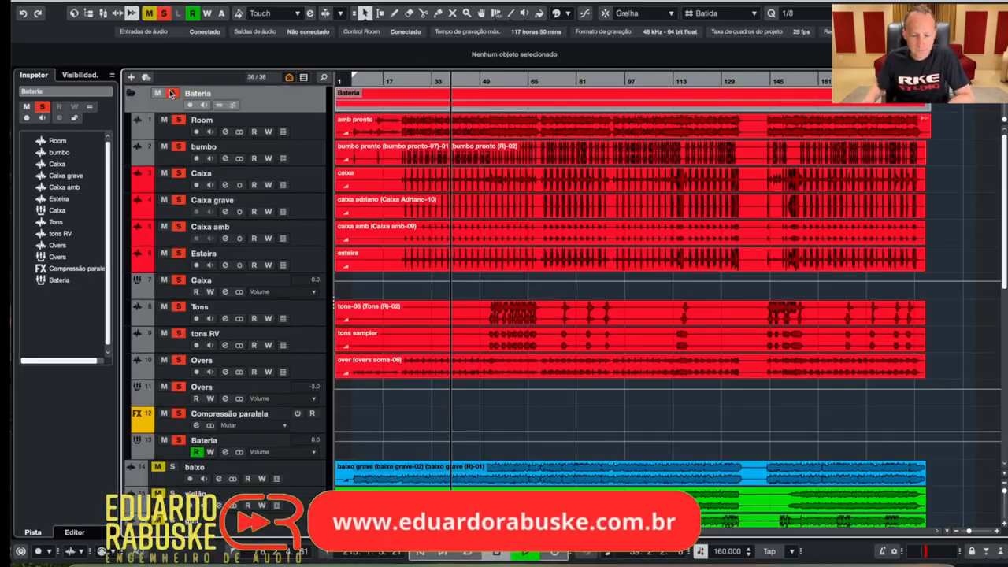
Audition the soloed Bateria folder, then the Room track on its own, clearing each solo after listening.
key("space")
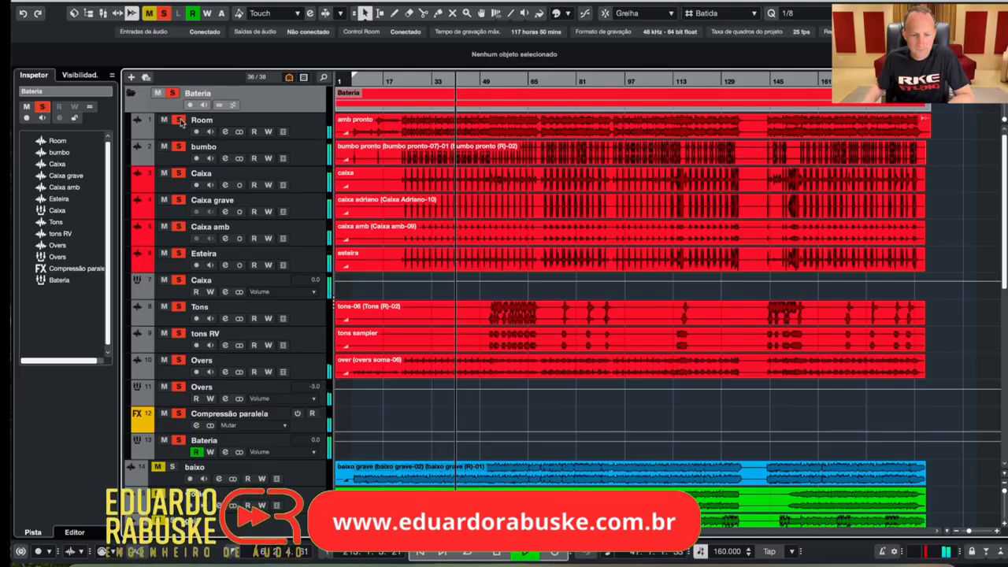
left_click(173, 94)
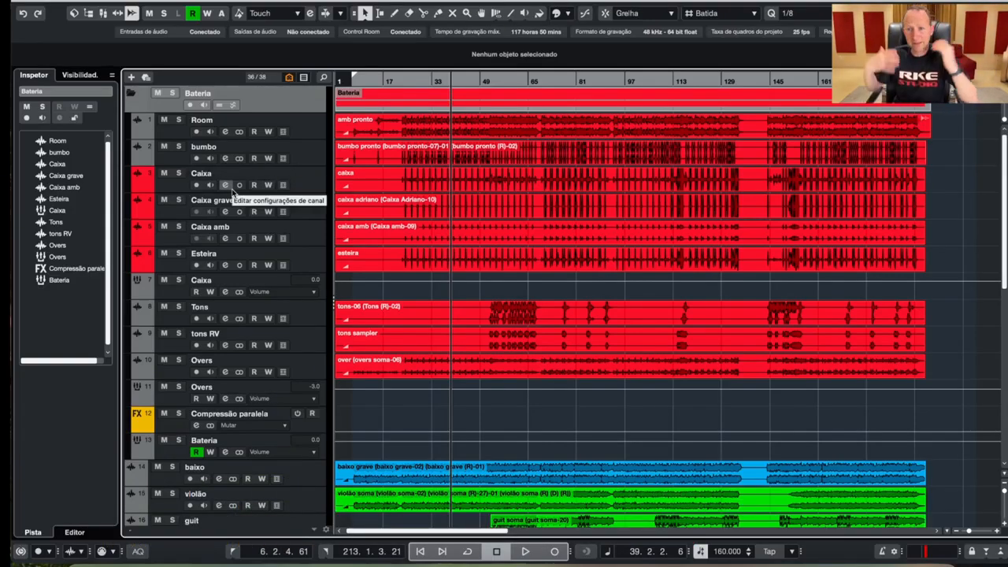
left_click(179, 120)
key("space")
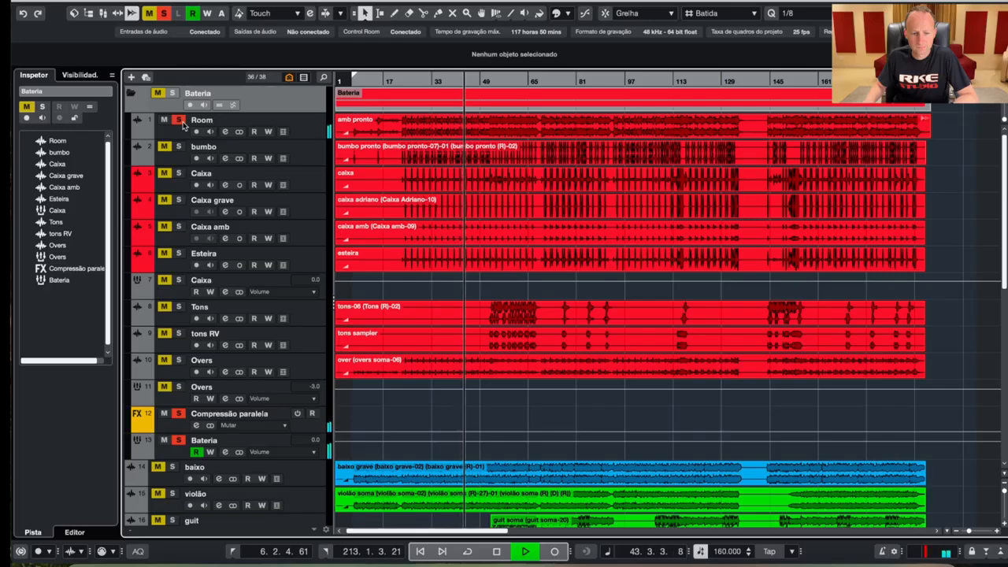
key("space")
left_click(181, 122)
Solo the Bateria folder and set the Room track's fader to -9.48 dB during playback.
left_click(174, 94)
key("space")
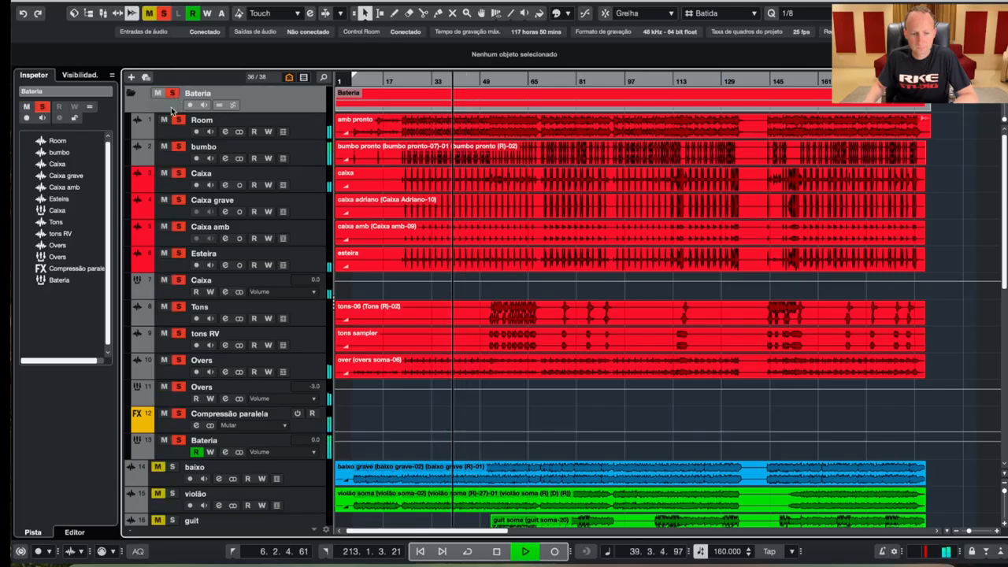
left_click(178, 122)
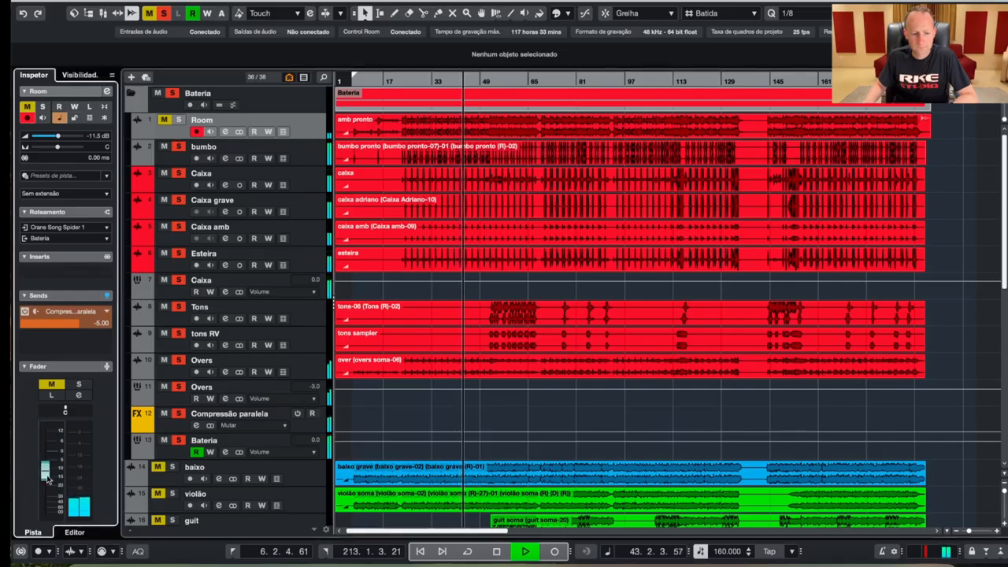
left_click_drag(48, 479, 47, 472)
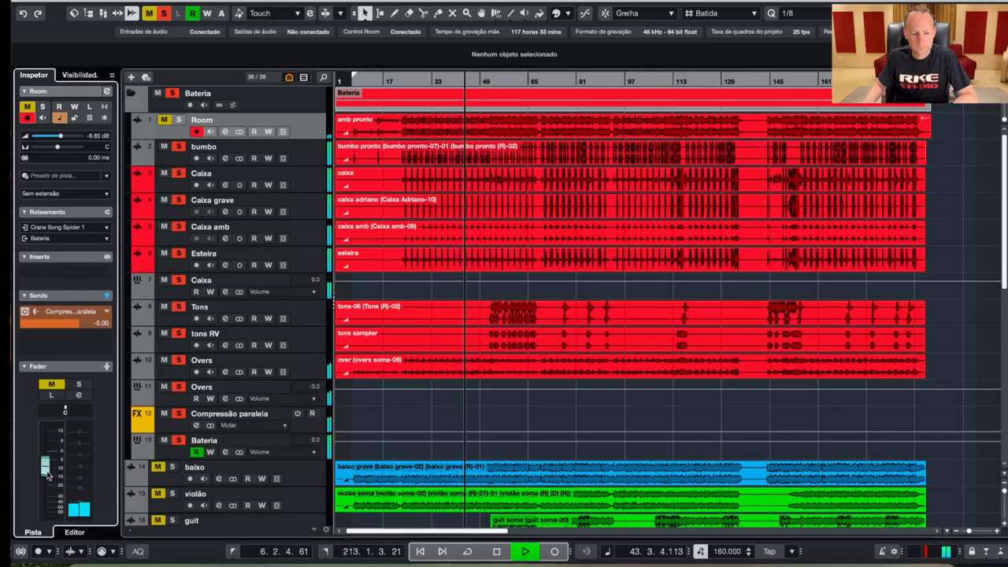
left_click(180, 123)
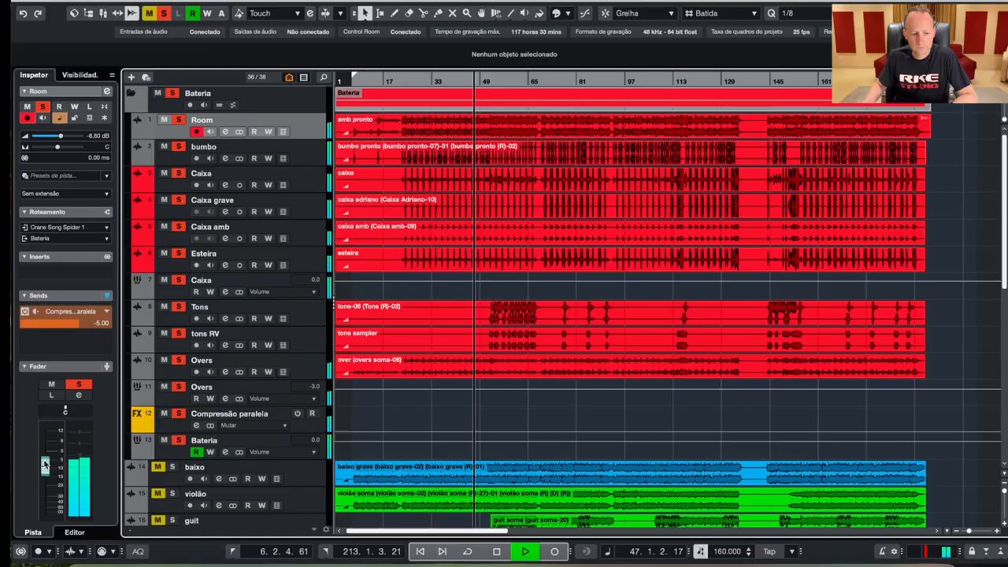
left_click_drag(44, 465, 44, 468)
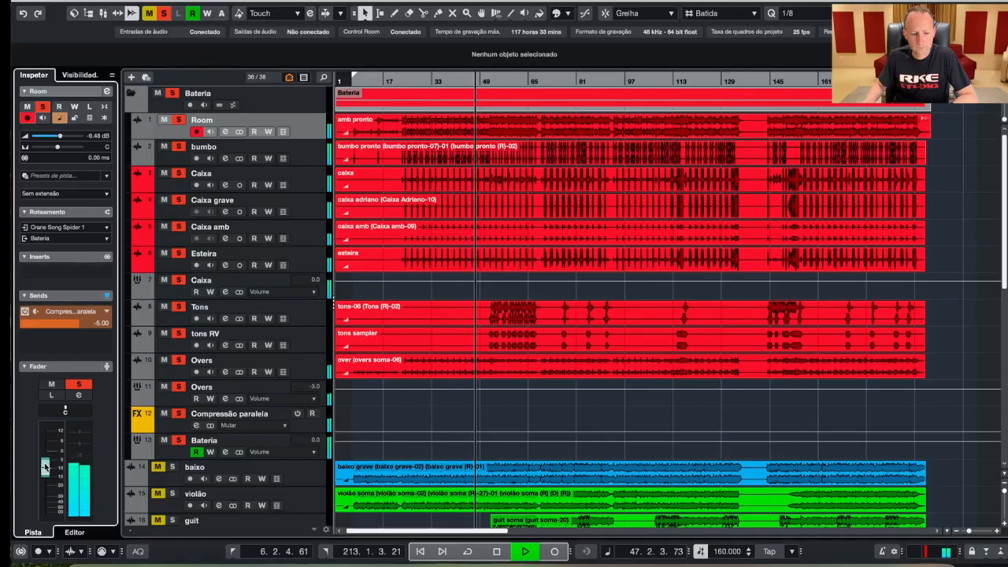
Compare the soloed drums with and without the Room track, then clear the Bateria solo and stop playback.
left_click(179, 122)
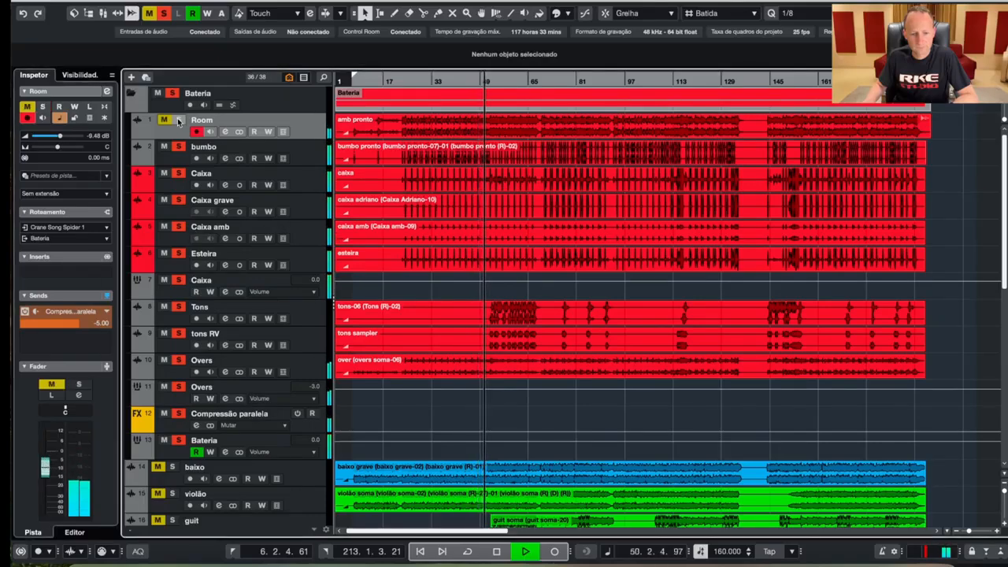
left_click(179, 122)
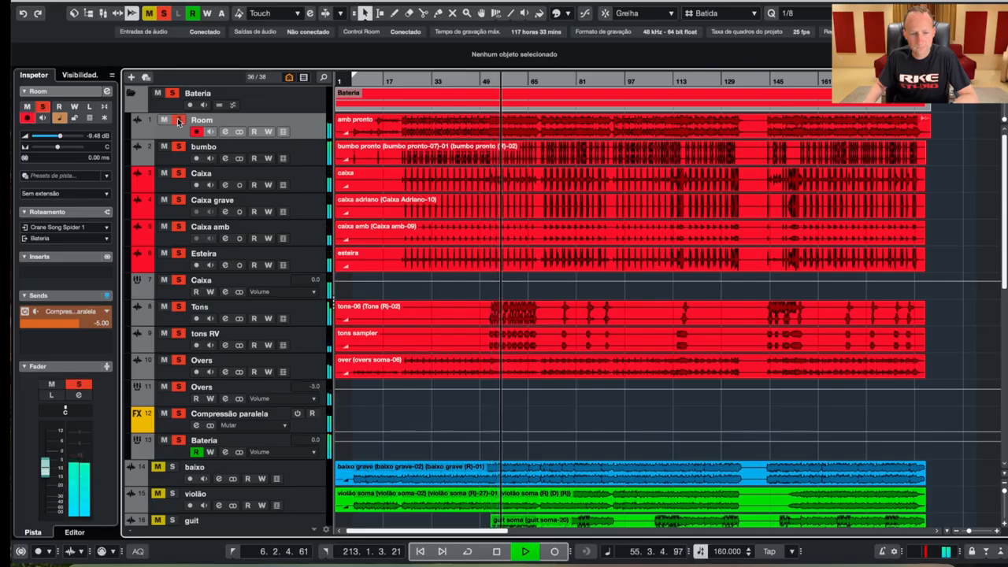
left_click(179, 121)
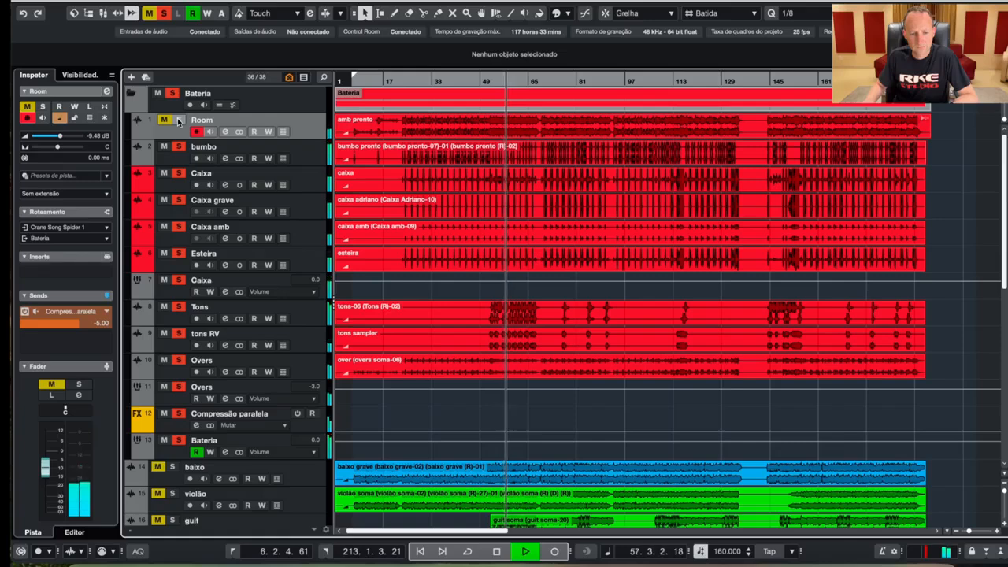
left_click(173, 94)
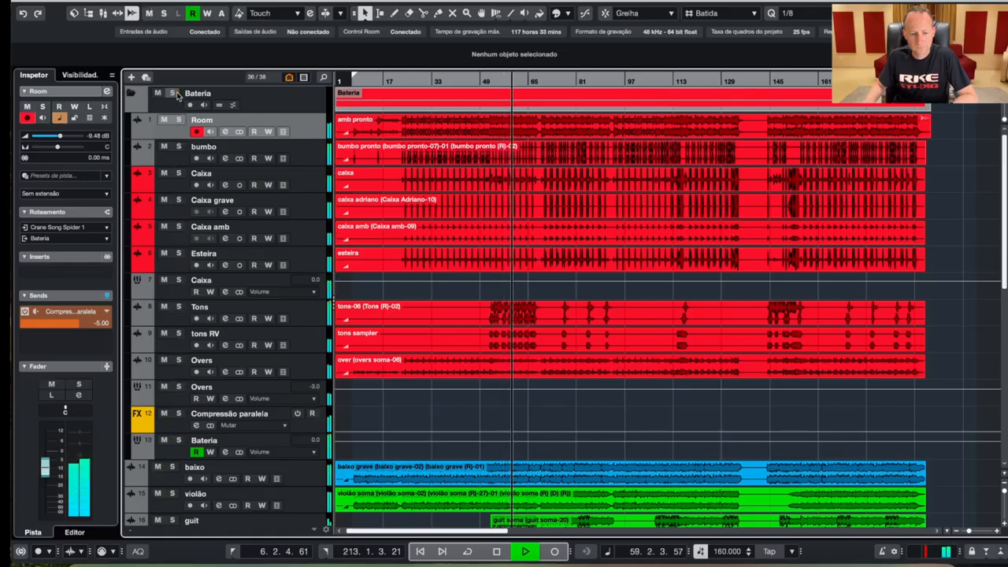
key("space")
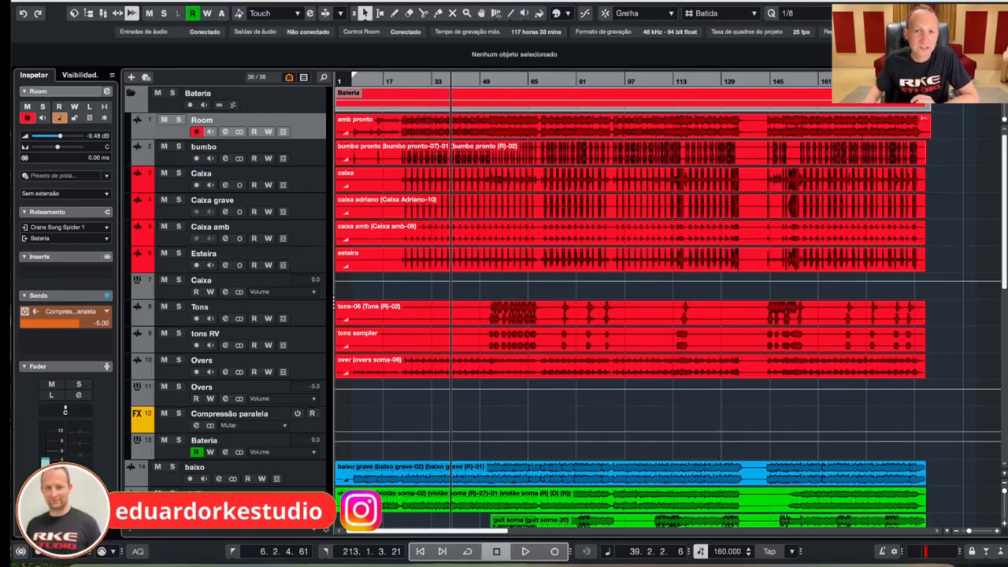
Reload VerbSuite Classics with its default preset in the Room FX channel's first insert and close the plug-in window.
scroll(318, 275, "down", 8)
left_click(239, 247)
left_click(94, 227)
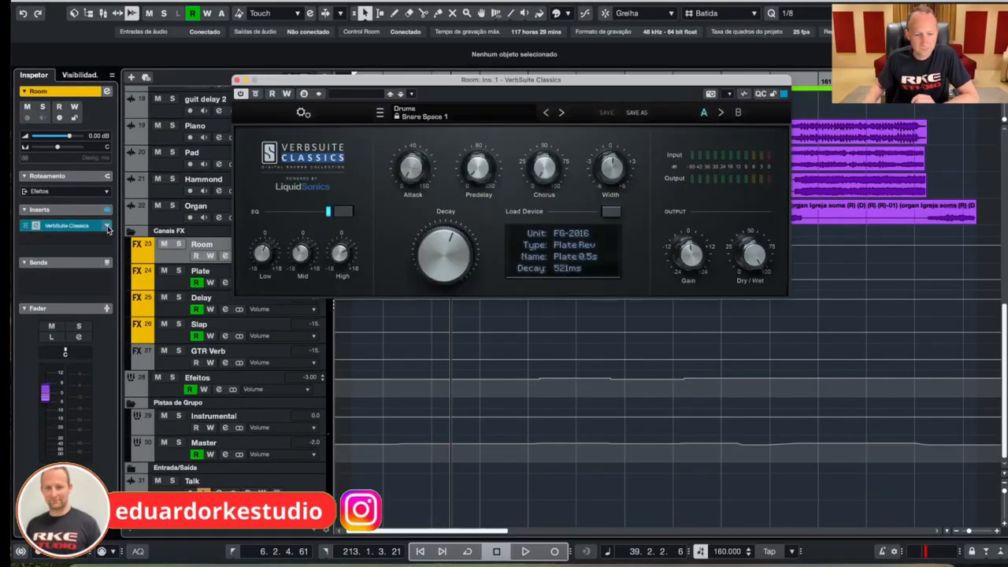
left_click(107, 227)
left_click(79, 500)
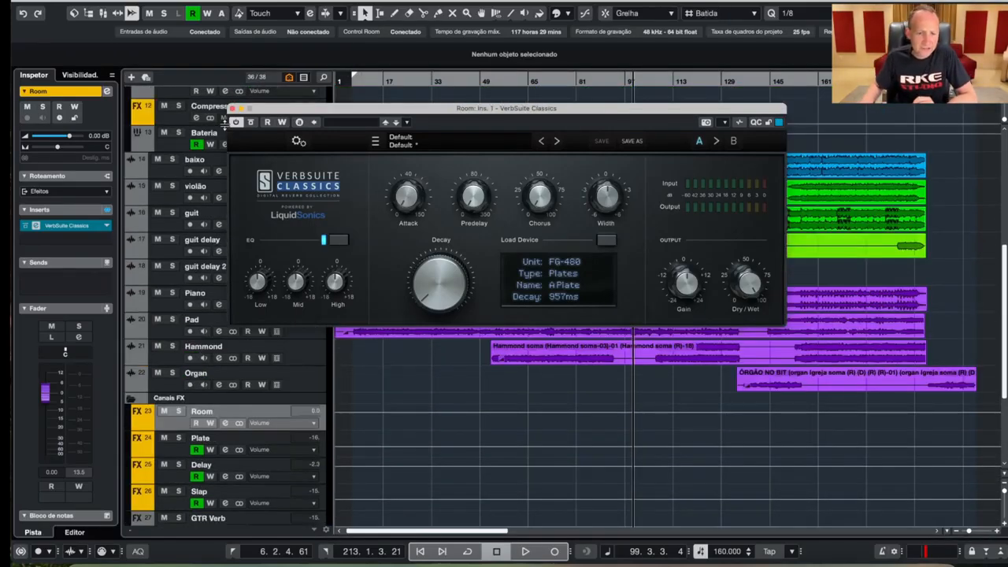
left_click(234, 108)
Place the cursor near bar 35 and open the caixa event in a separate sample editor window showing the waveform.
scroll(461, 190, "up", 10)
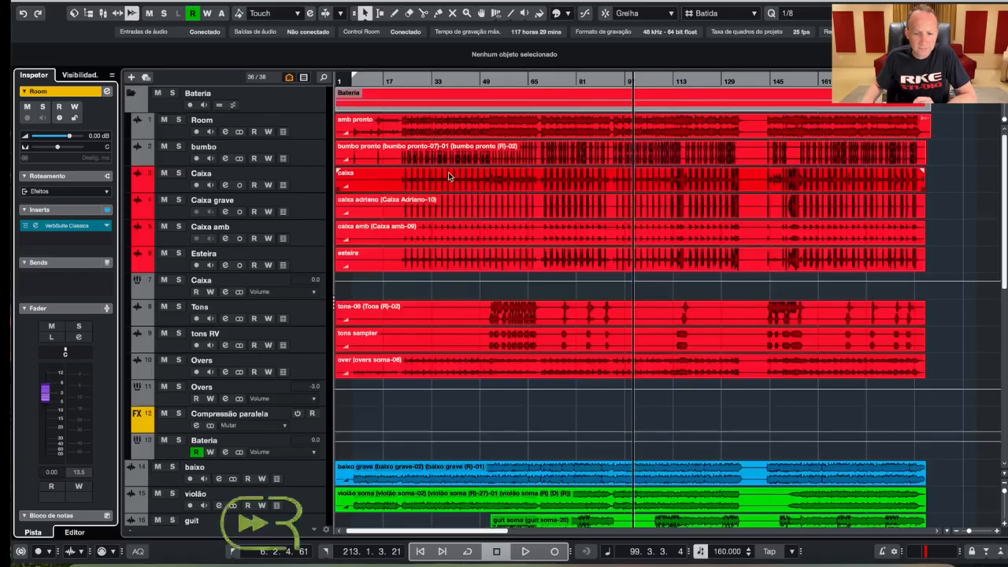
left_click(438, 82)
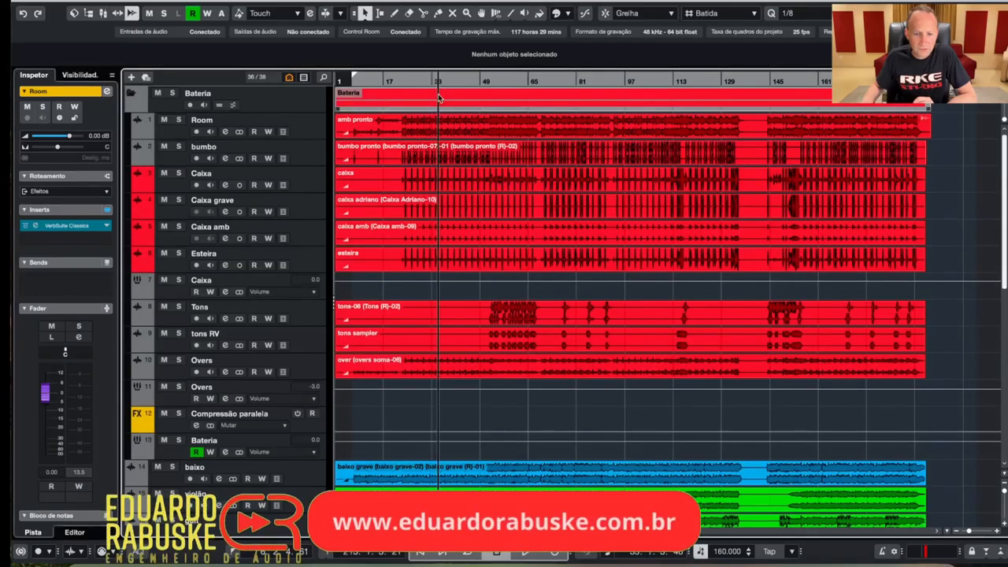
double_click(451, 176)
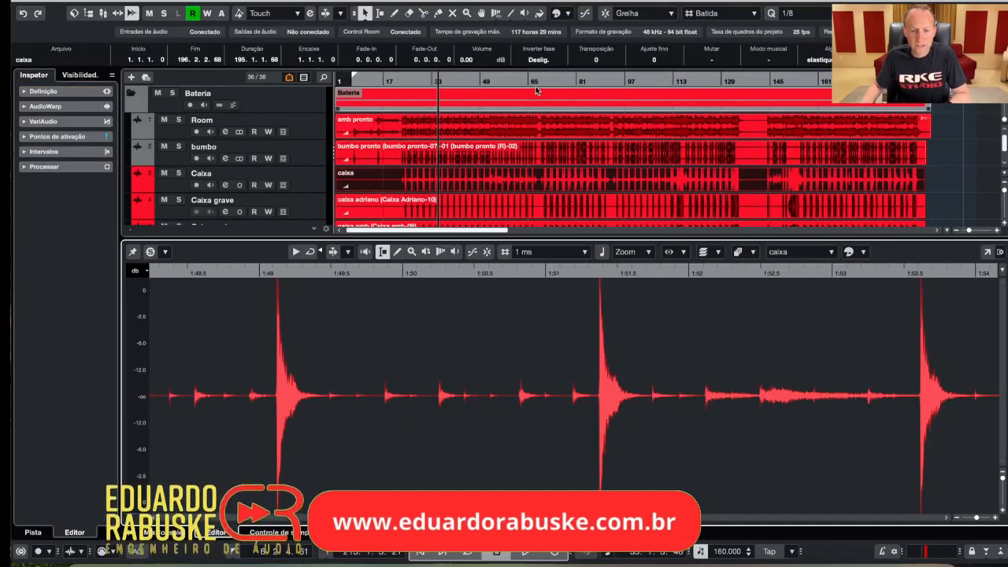
left_click(988, 253)
key("shift+f")
key("h")
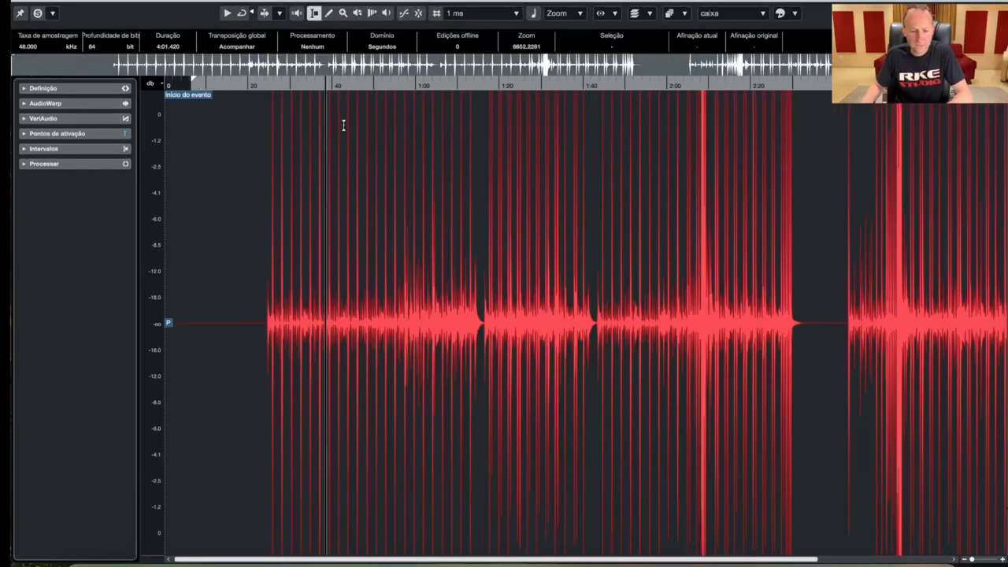
Select the span between the two snare hits at about 37.1 s and 39.3 s, then close the sample editor.
key("h")
key("h")
key("h")
key("h")
key("h")
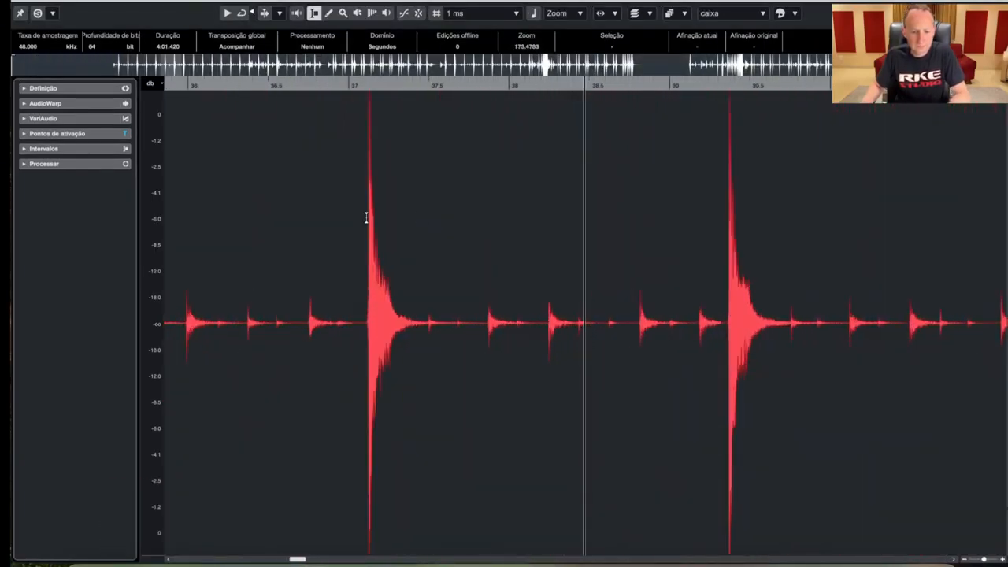
left_click_drag(369, 219, 729, 252)
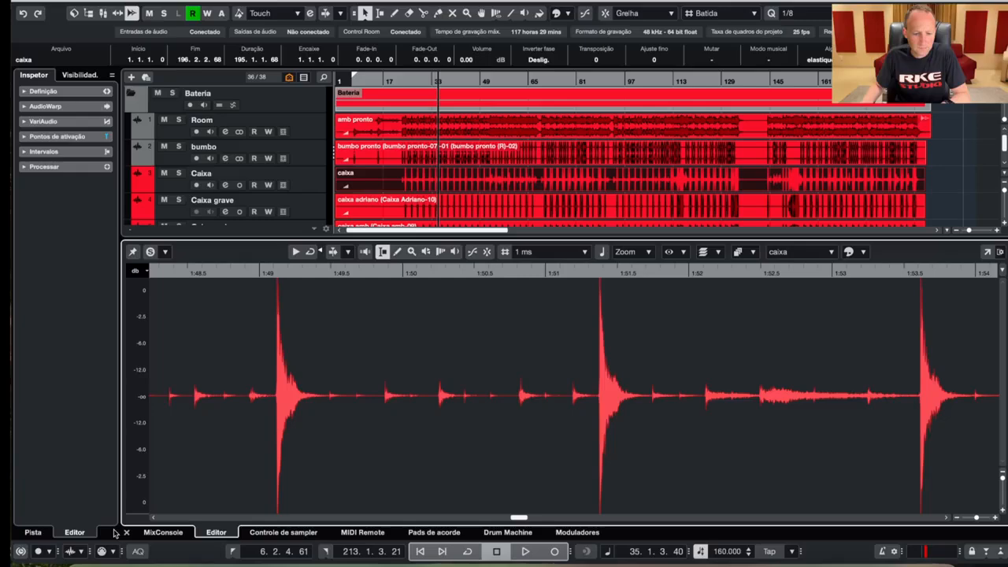
left_click(118, 533)
Open VerbSuite Classics on the Room FX channel and raise the reverb's Decay to 1.09 s.
left_click(51, 224)
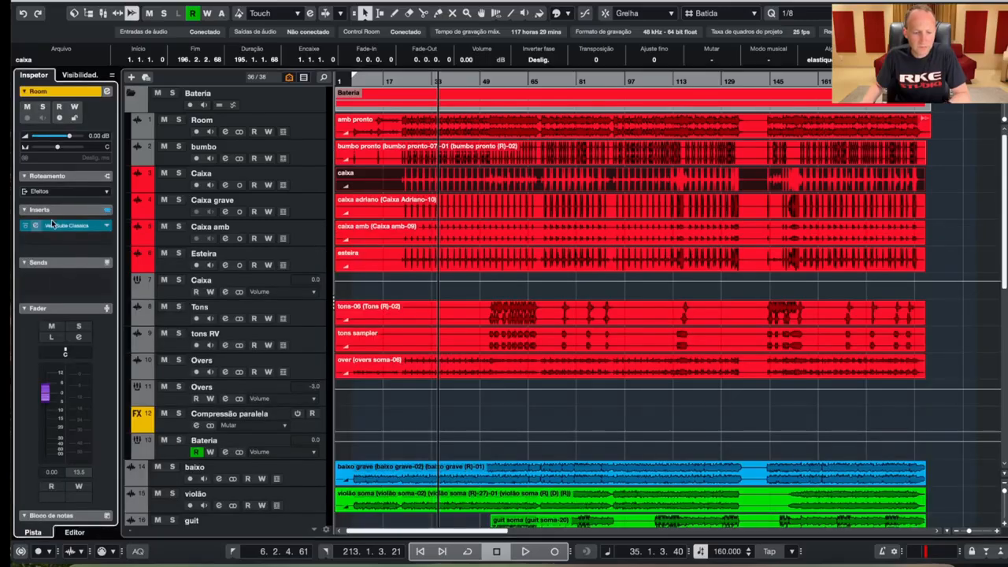
left_click_drag(427, 294, 419, 280)
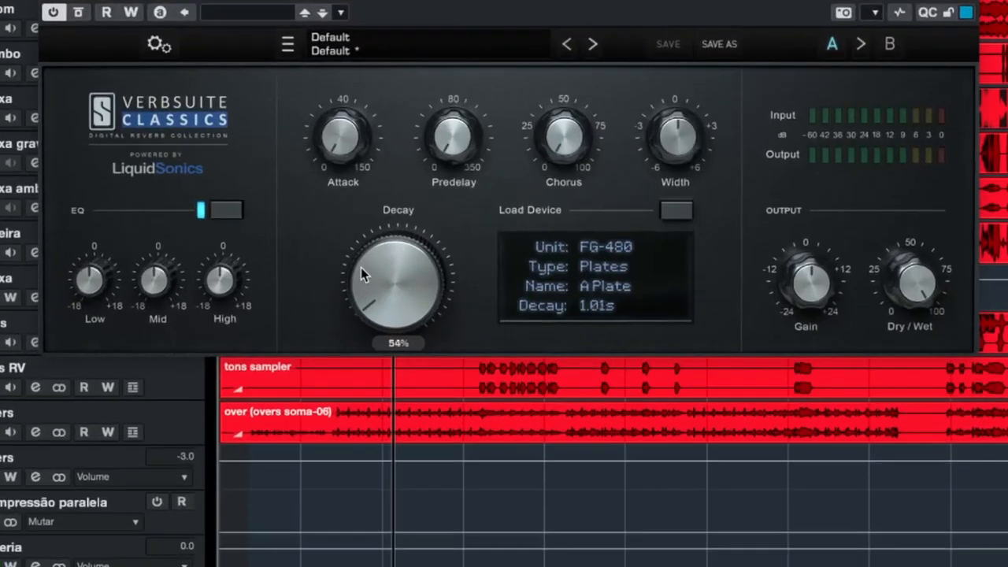
left_click_drag(360, 267, 360, 261)
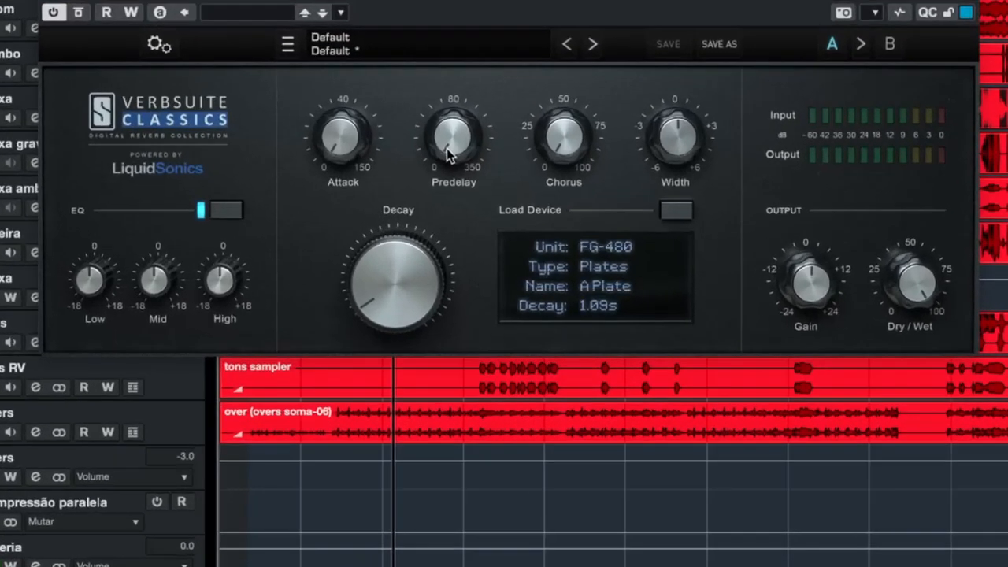
mouse_move(471, 204)
key("Return")
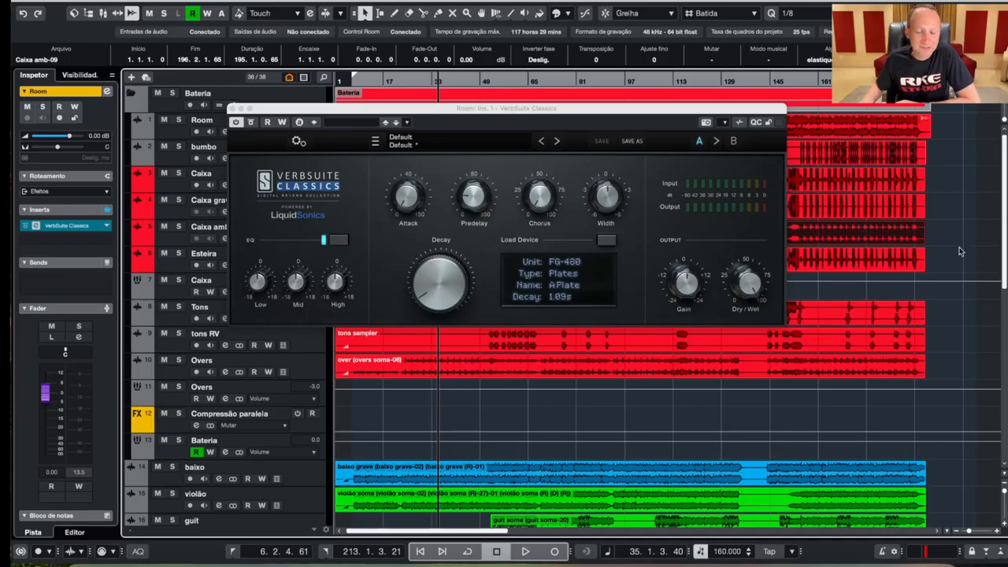
Switch to the Calculator and compute the beat length in milliseconds at 80 BPM as 60 × 1000 ÷ 80.
left_click(514, 564)
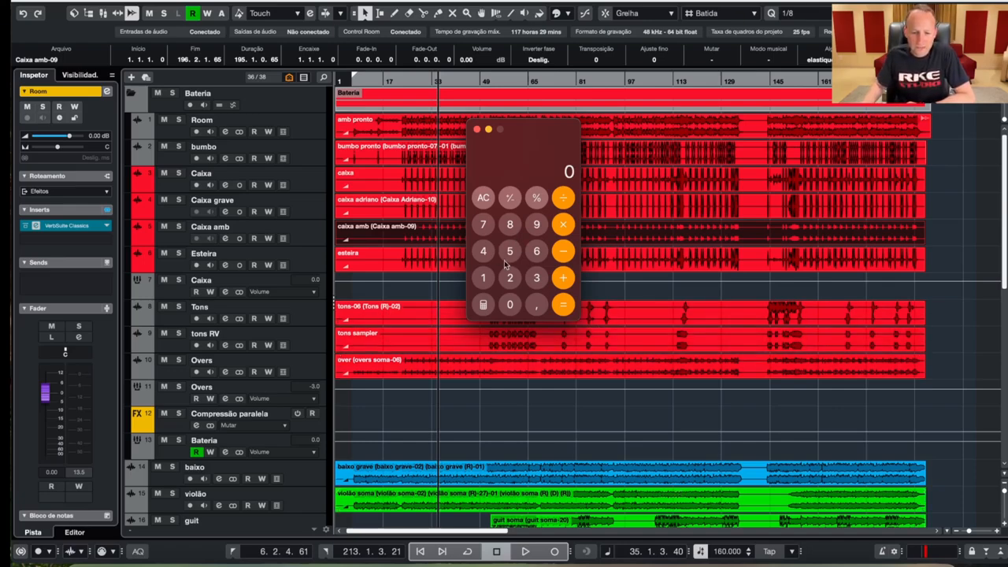
left_click(537, 254)
left_click(511, 307)
left_click(562, 225)
left_click(483, 278)
left_click(510, 304)
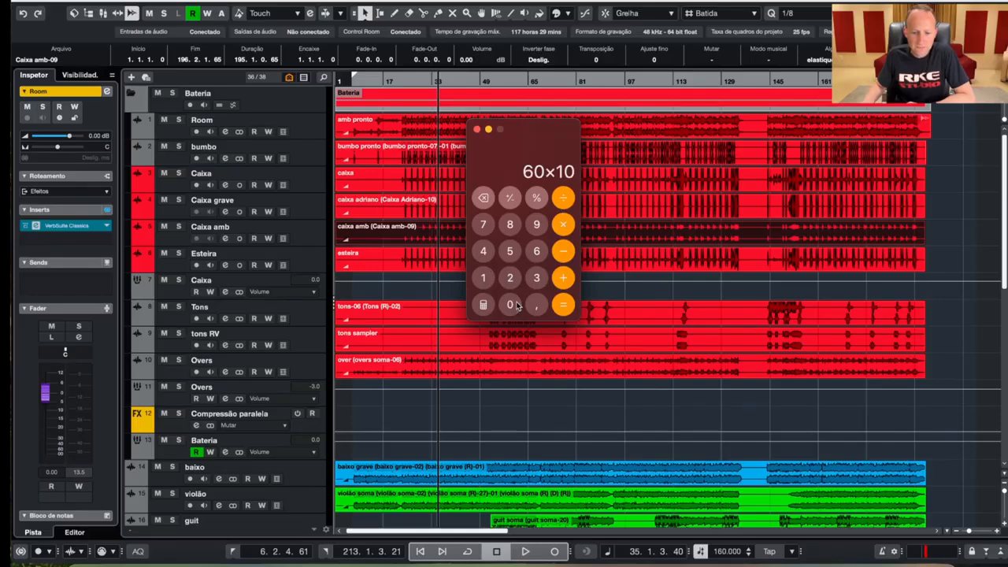
left_click(511, 304)
left_click(511, 304)
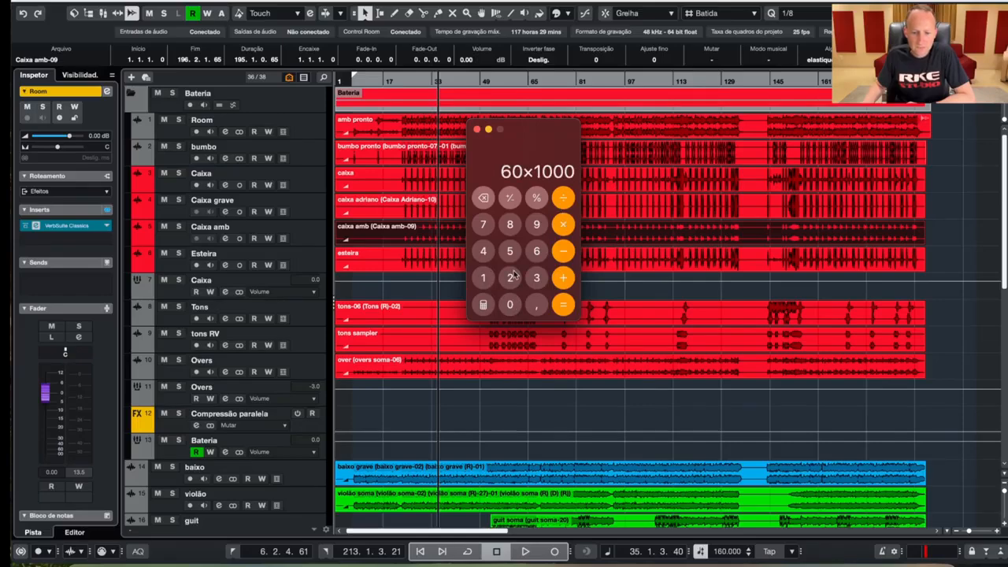
left_click(562, 202)
left_click(513, 226)
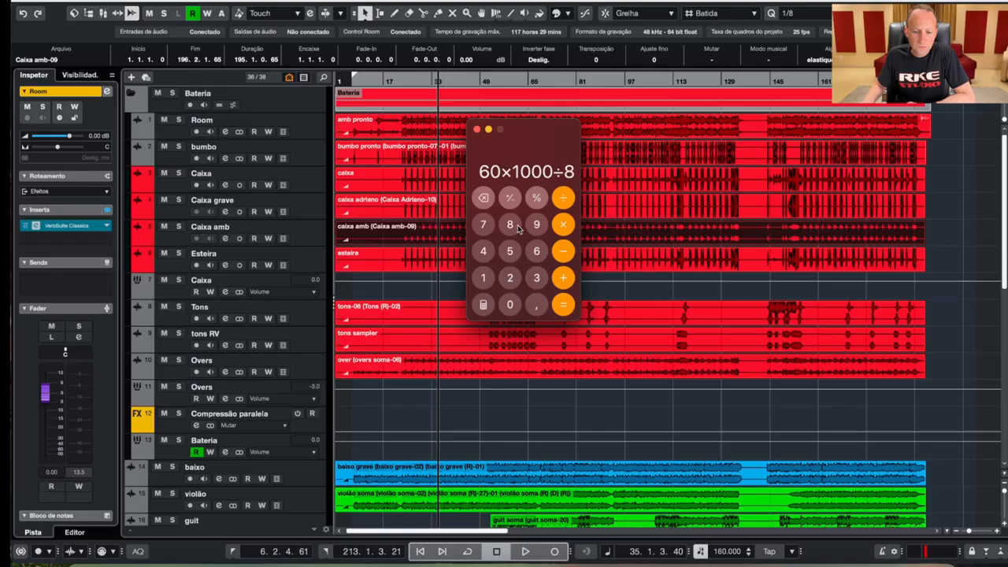
left_click(510, 304)
left_click(562, 304)
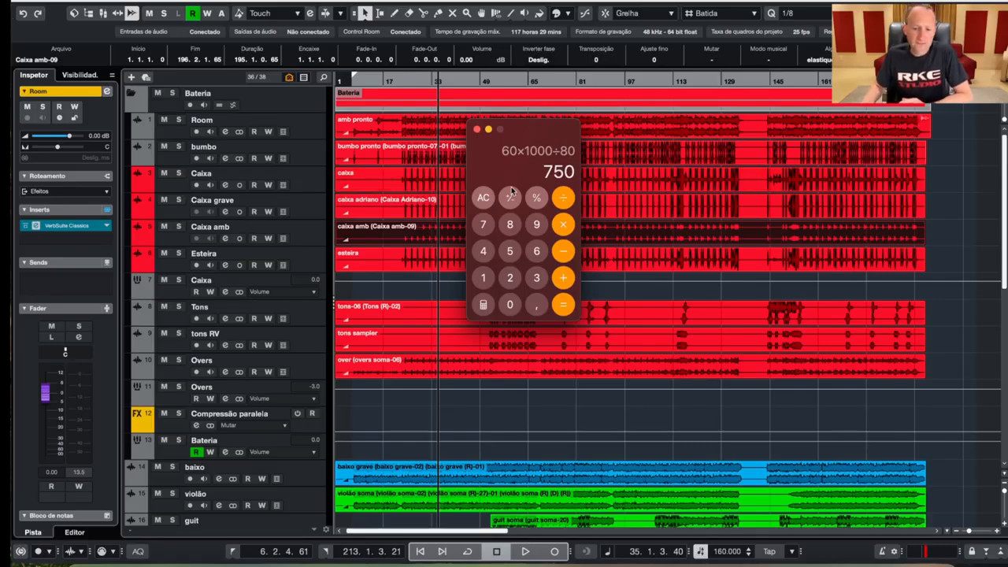
Multiply the calculated beat length by 2 and add 750 to get the duration of three beats.
left_click(563, 225)
left_click(510, 278)
left_click(564, 306)
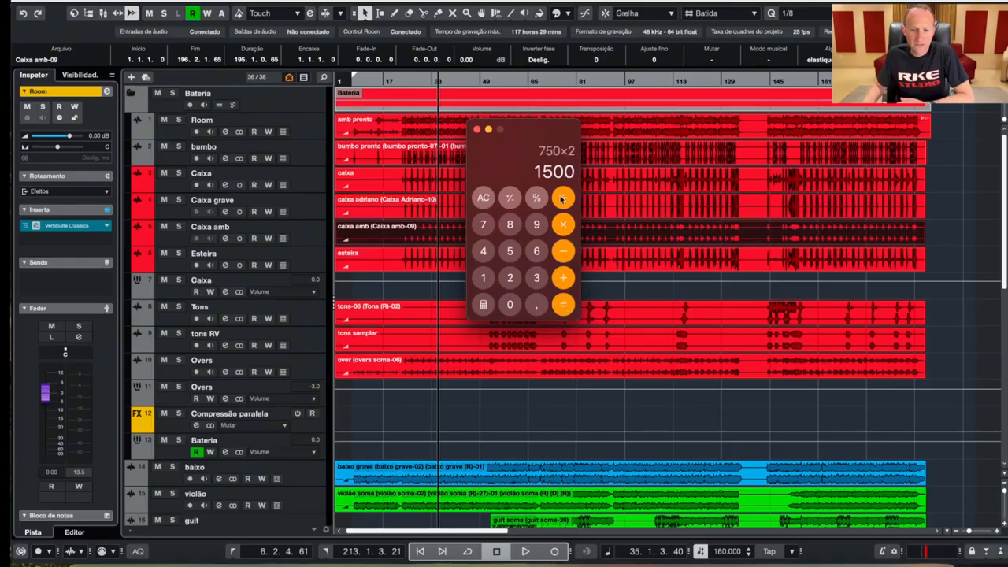
left_click(566, 276)
left_click(485, 226)
left_click(504, 249)
left_click(510, 305)
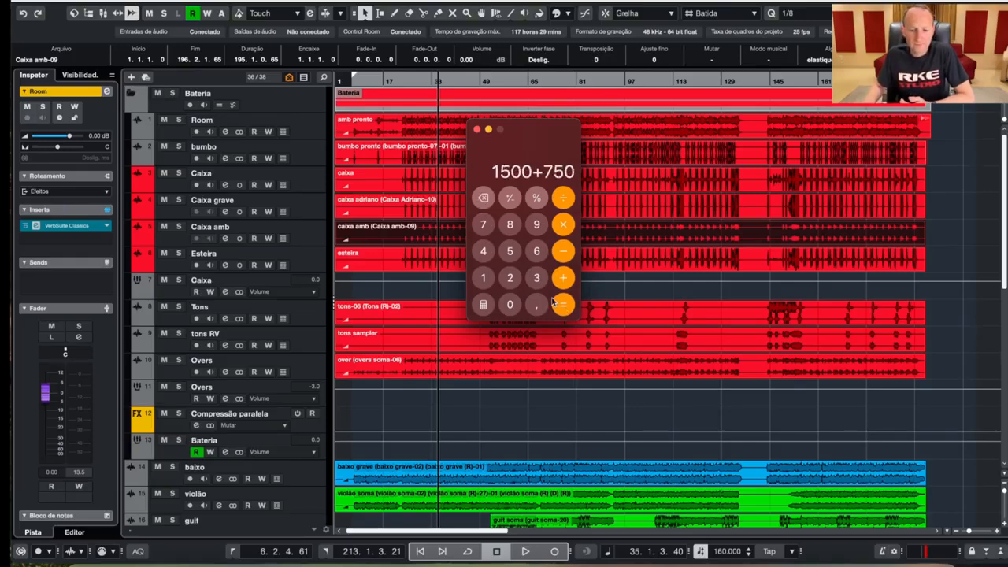
left_click(563, 306)
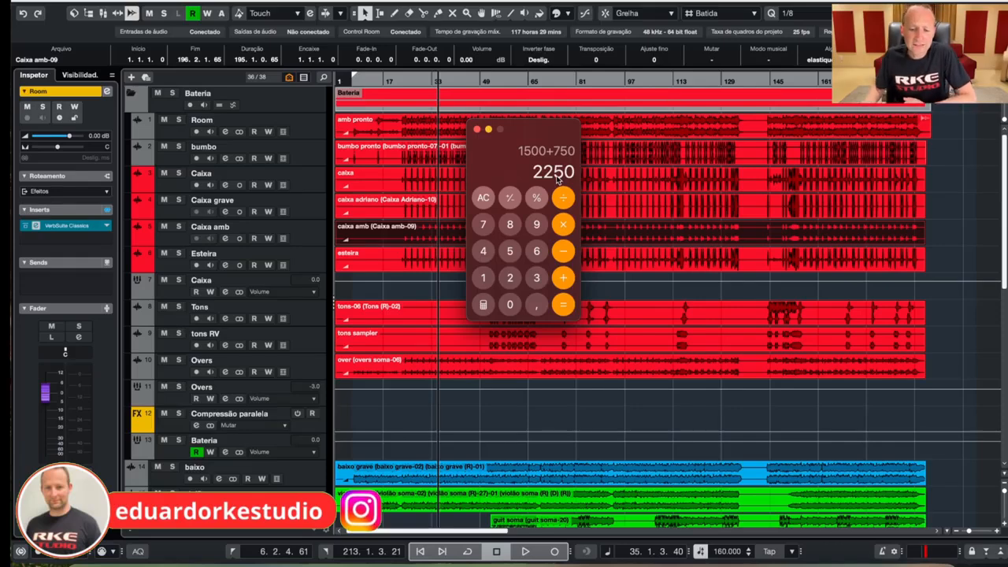
Clear the calculation, enter 750 for the single-beat time, and return to the Cubase project.
left_click(483, 198)
left_click(482, 225)
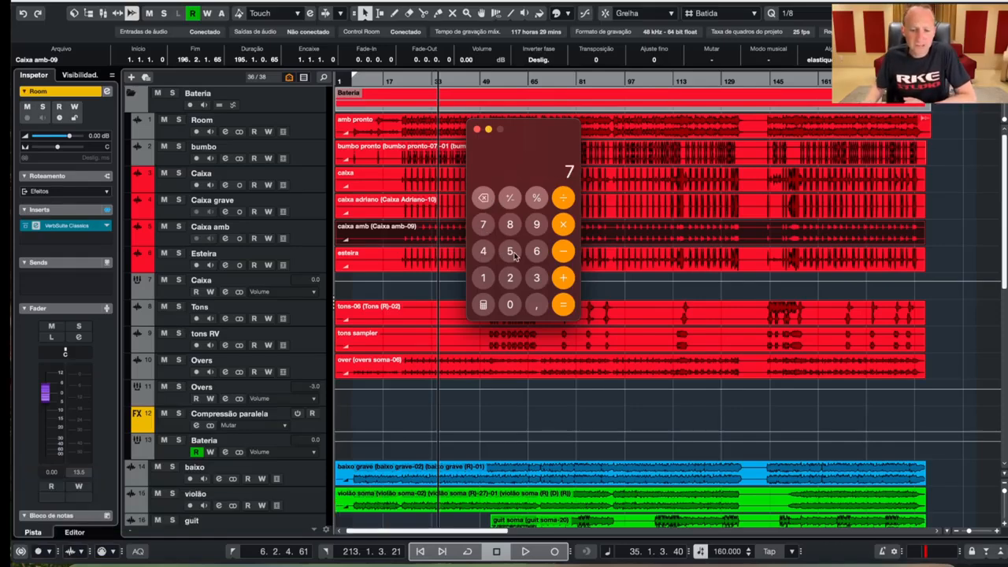
left_click(510, 252)
left_click(509, 304)
left_click(583, 158)
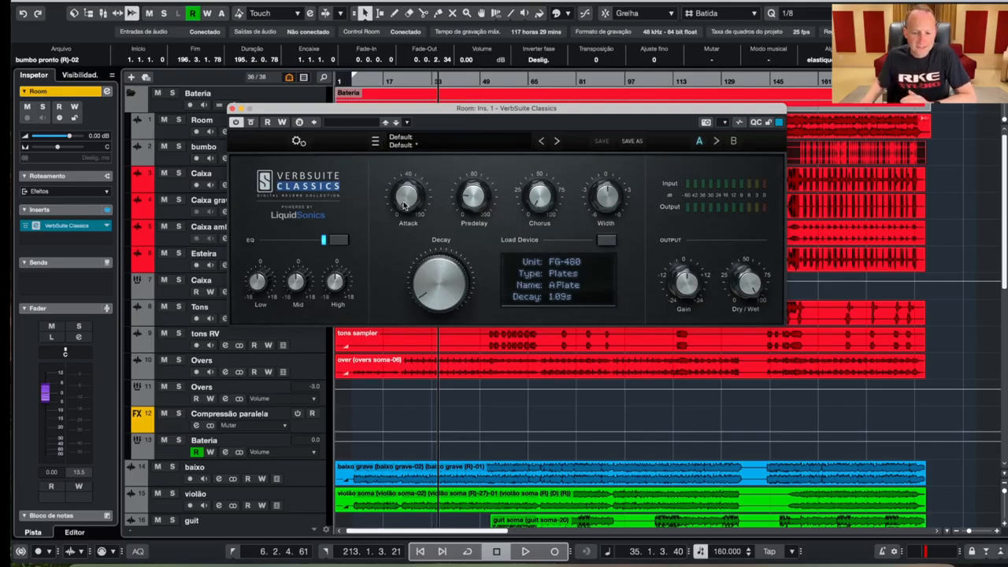
Raise the Attack of the Room reverb in VerbSuite Classics and switch off the plug-in's EQ section.
left_click_drag(404, 204, 370, 67)
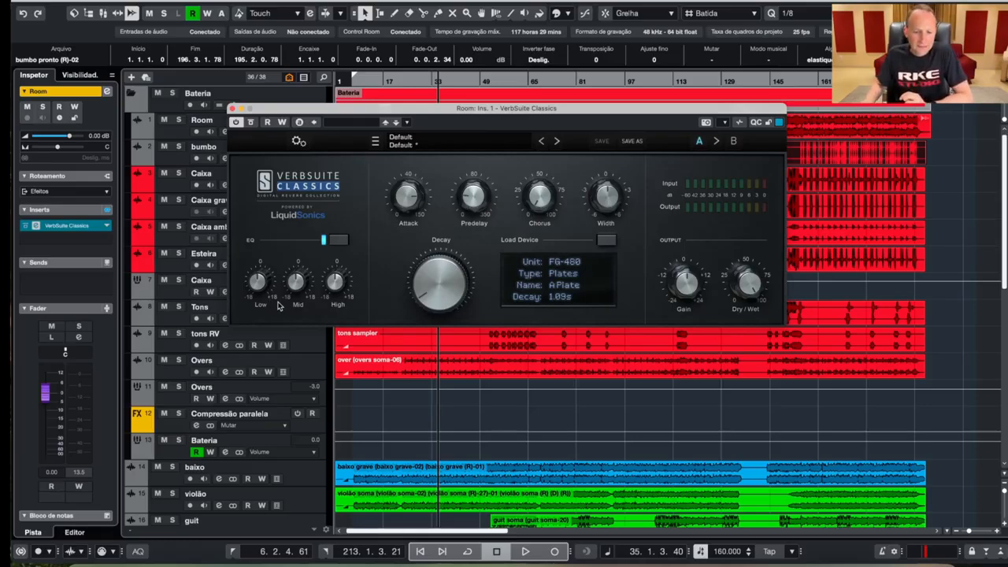
left_click(338, 241)
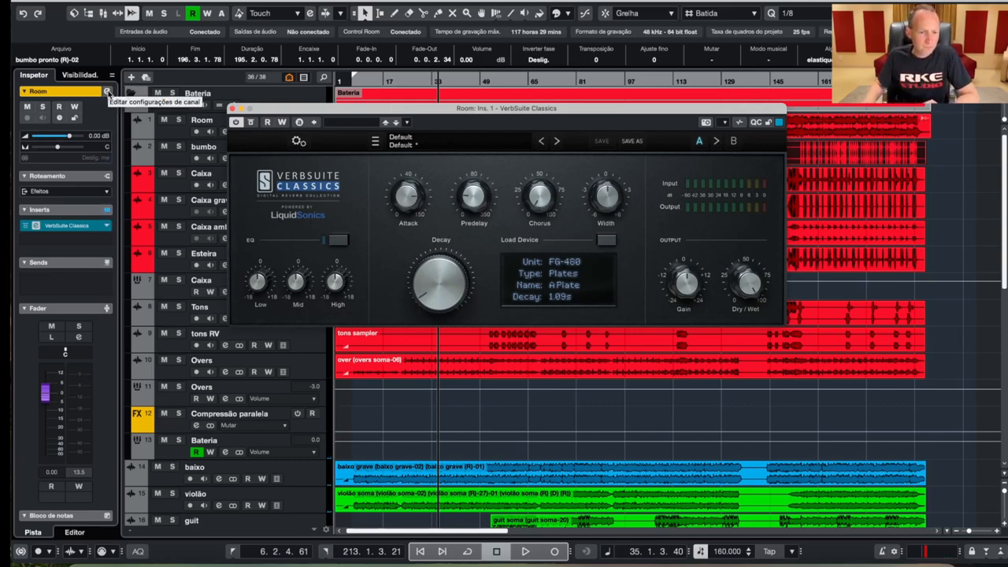
Open the Room FX channel's settings with its equalizer and arrange that window and the reverb plug-in so the track list stays accessible.
left_click(106, 93)
left_click_drag(583, 252, 457, 123)
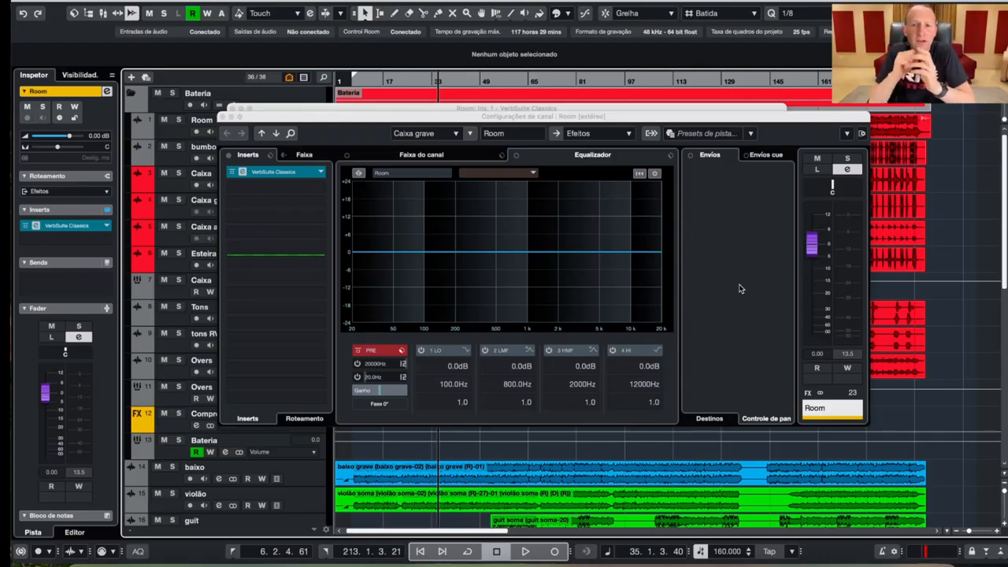
left_click(757, 248)
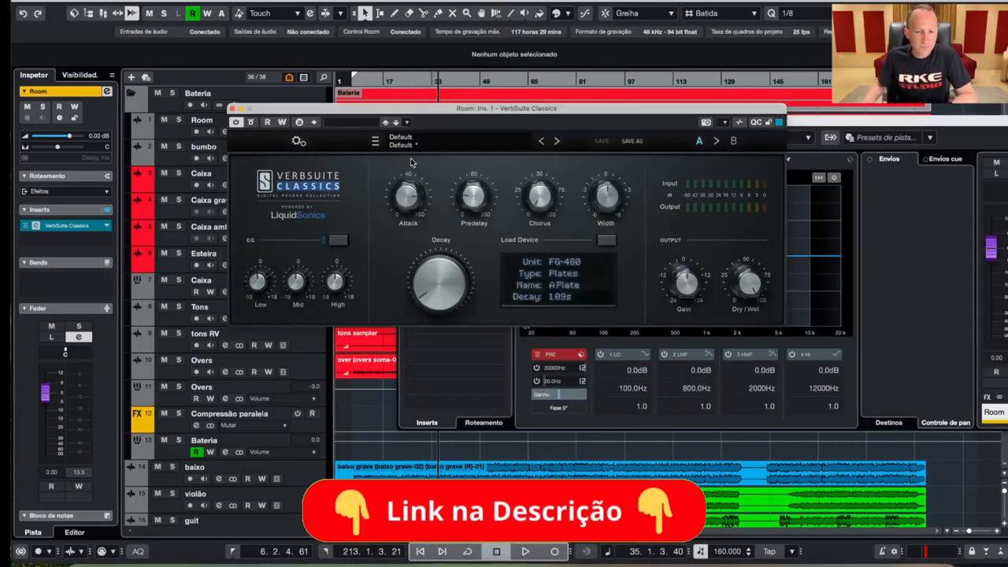
left_click_drag(399, 123, 434, 126)
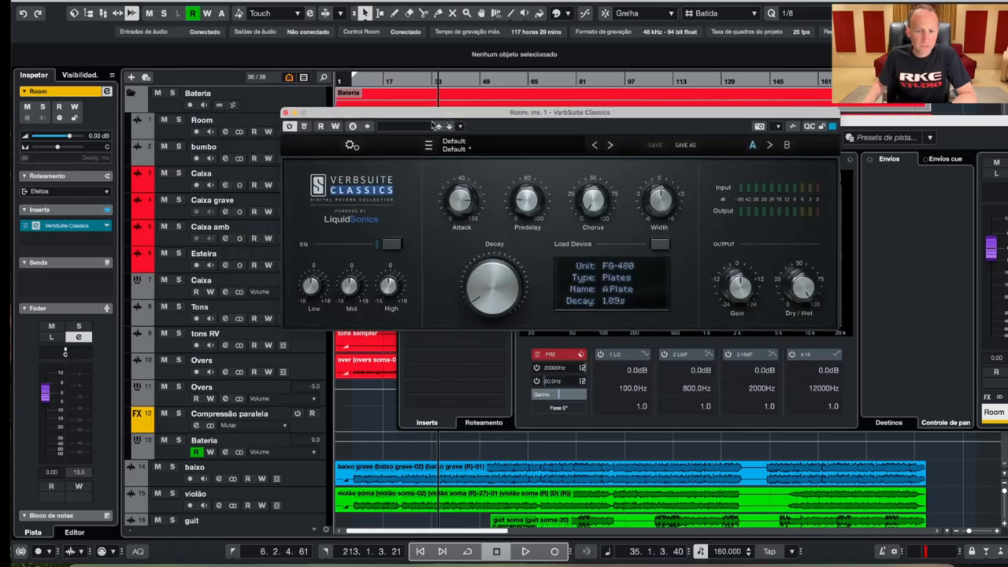
Select the Room audio track and assign the Room FX channel to its second send.
left_click(177, 136)
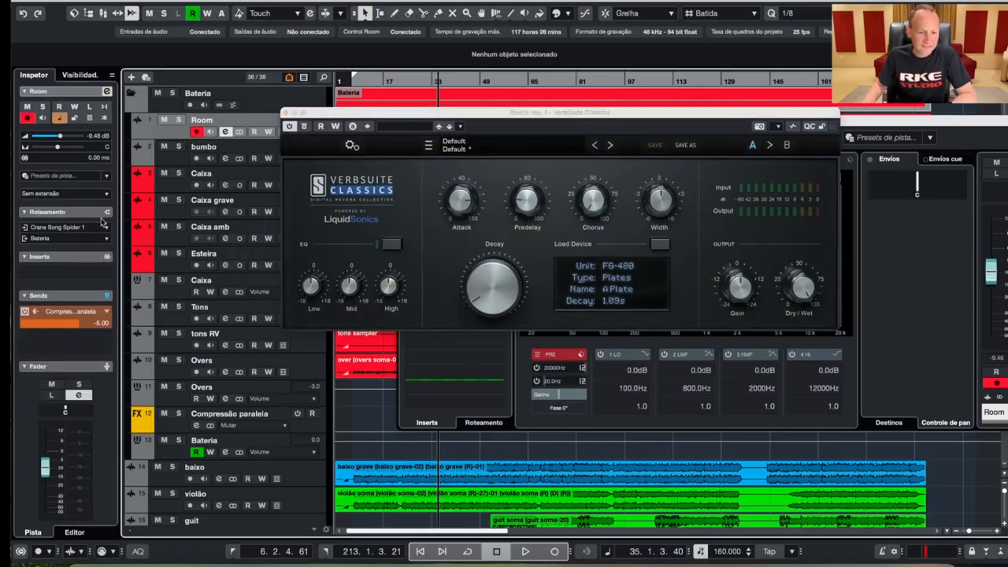
left_click(103, 341)
left_click(56, 411)
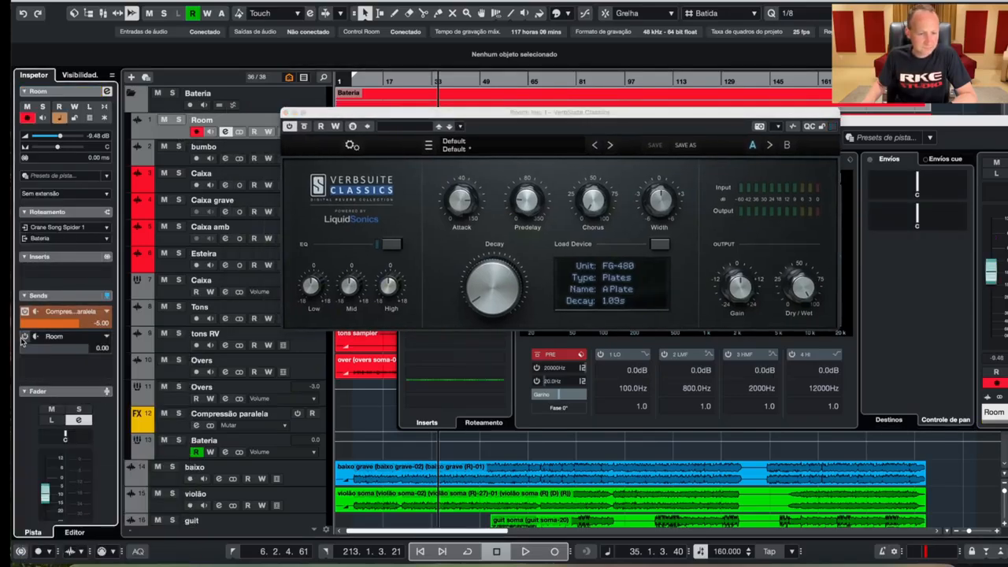
Check the sends on the Caixa grave track and the Bateria group, and look over the FX channels in the track list.
left_click(182, 214)
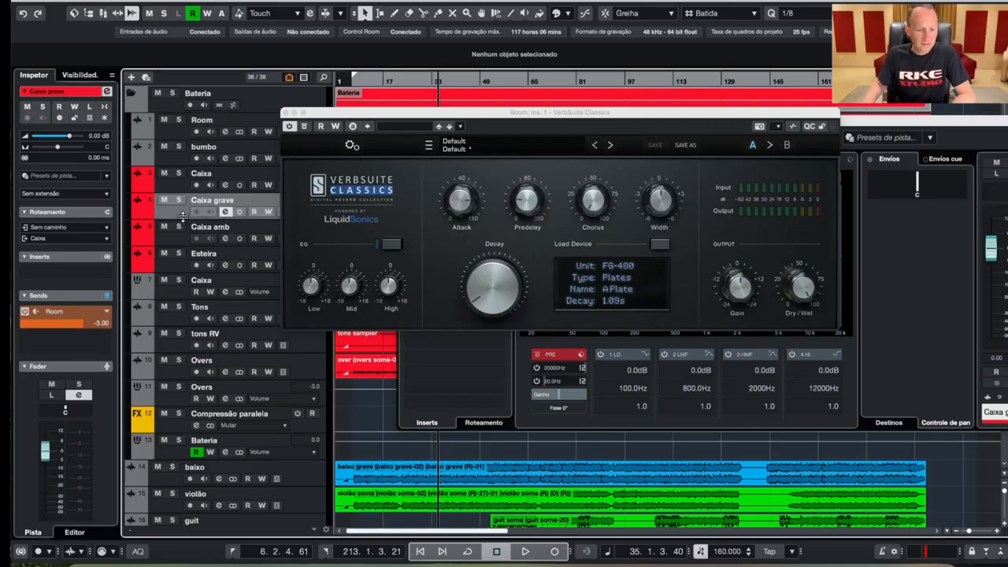
left_click(175, 439)
scroll(226, 425, "down", 10)
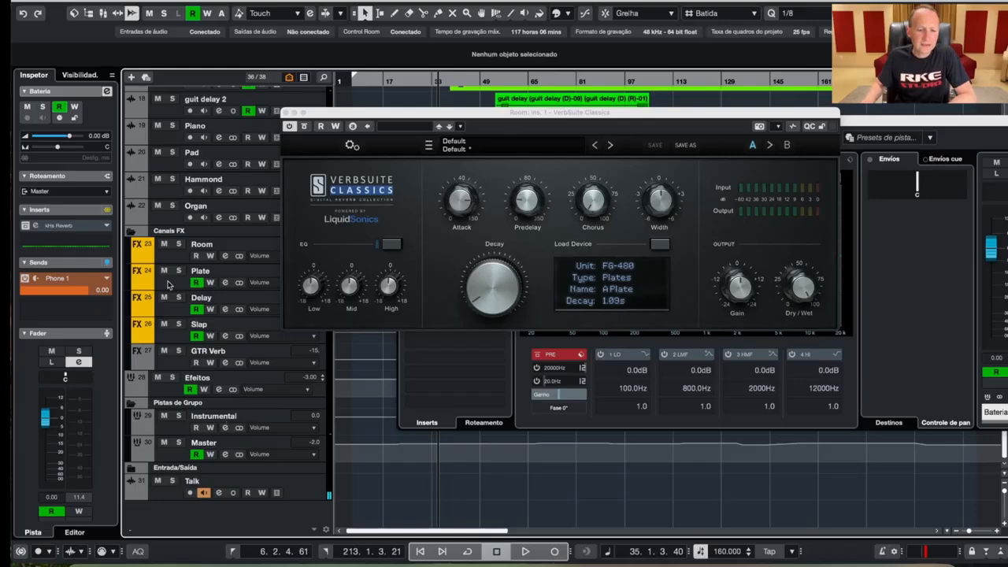
scroll(182, 262, "up", 5)
Play the song from bar 35 and raise the Room FX channel's fader to 9.65 dB while listening to the reverb.
key("space")
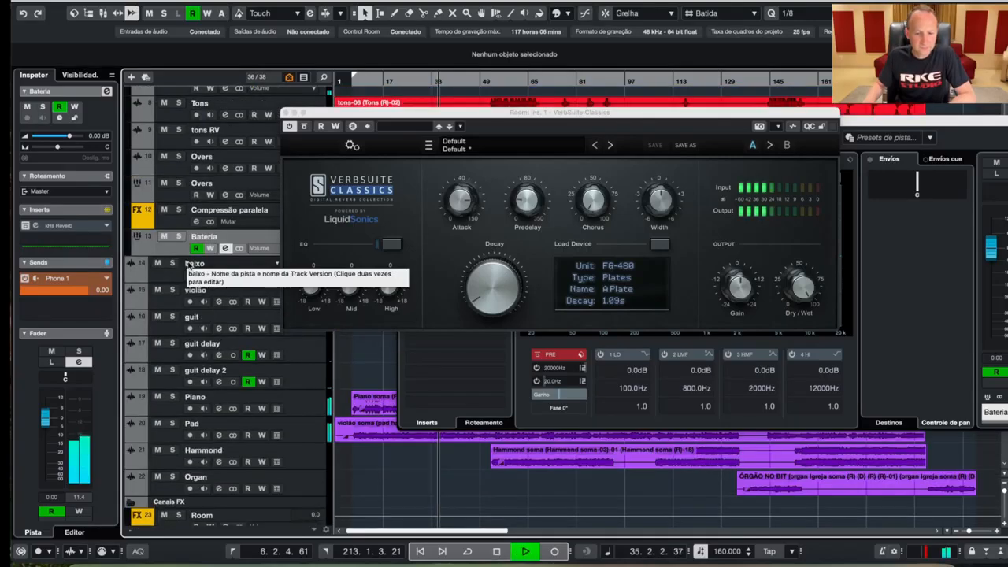
scroll(299, 454, "down", 2)
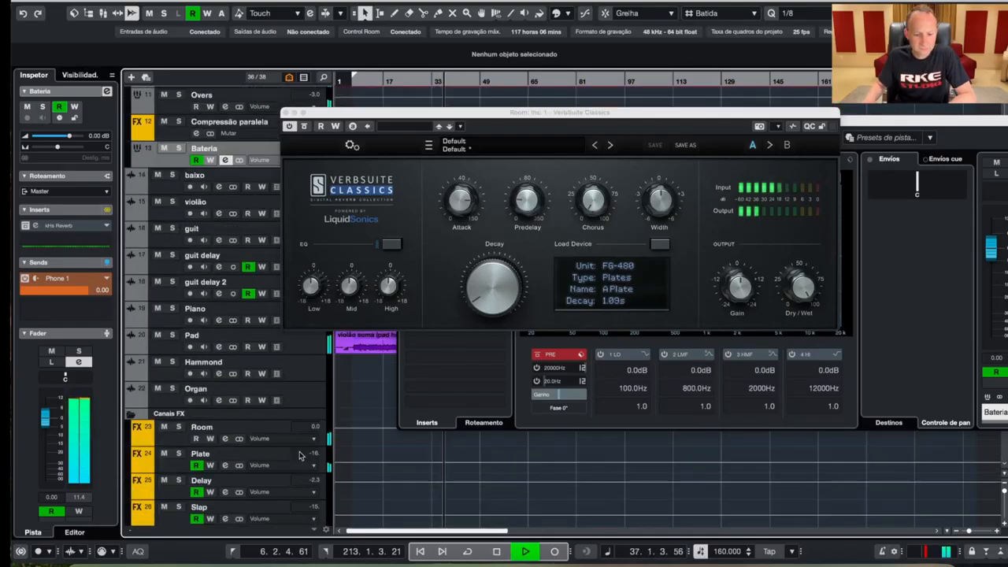
left_click(268, 429)
left_click_drag(34, 394, 52, 373)
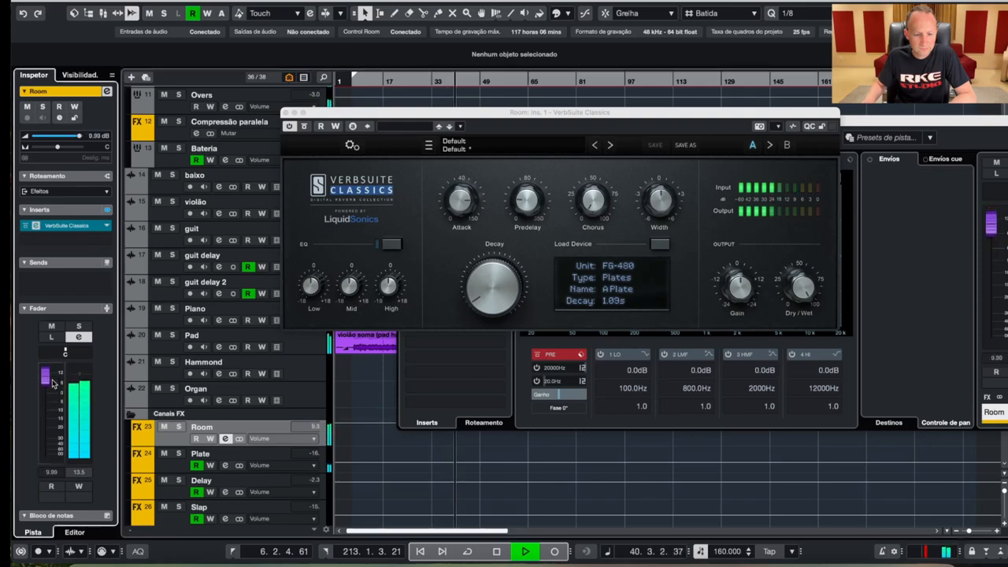
left_click_drag(52, 373, 55, 382)
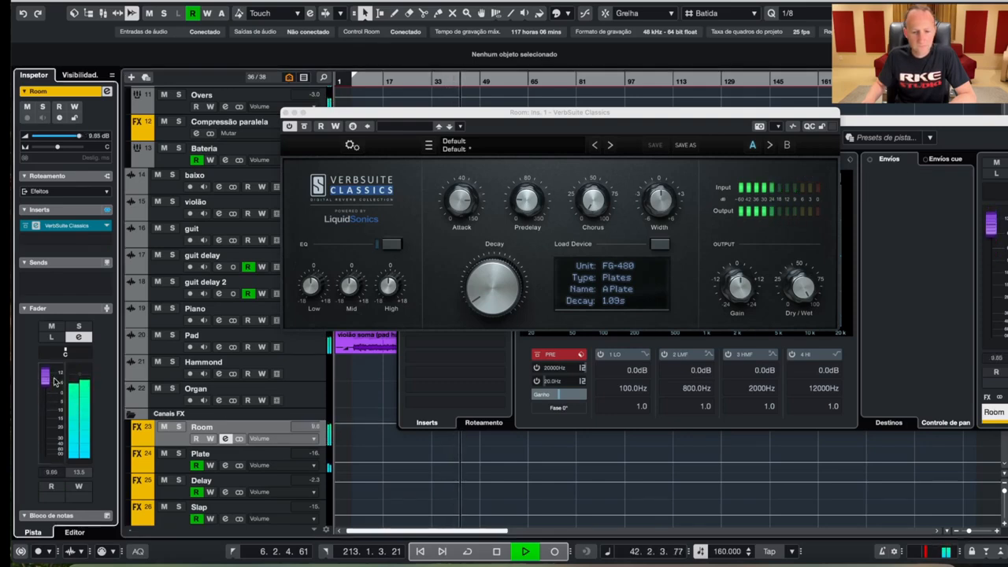
key("space")
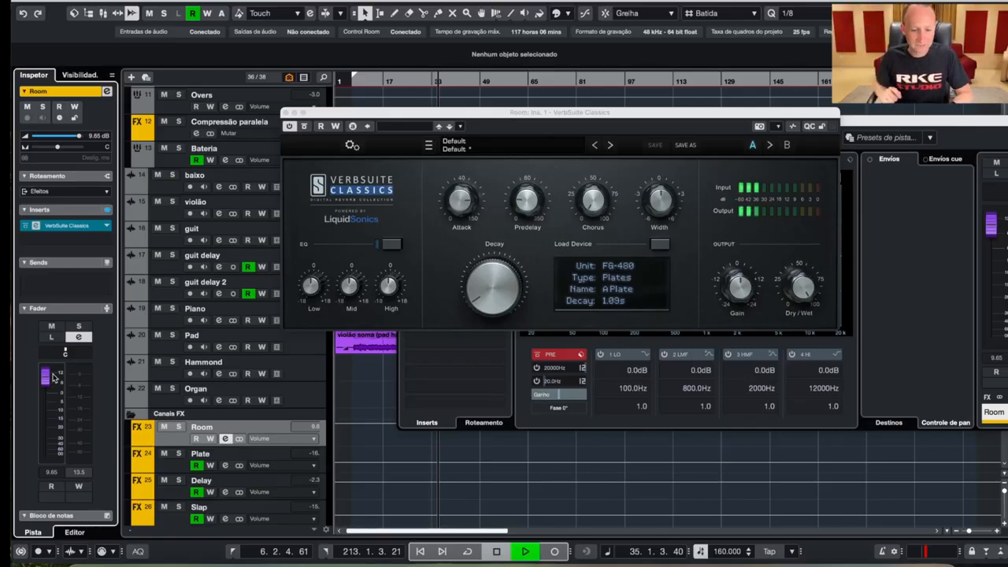
key("space")
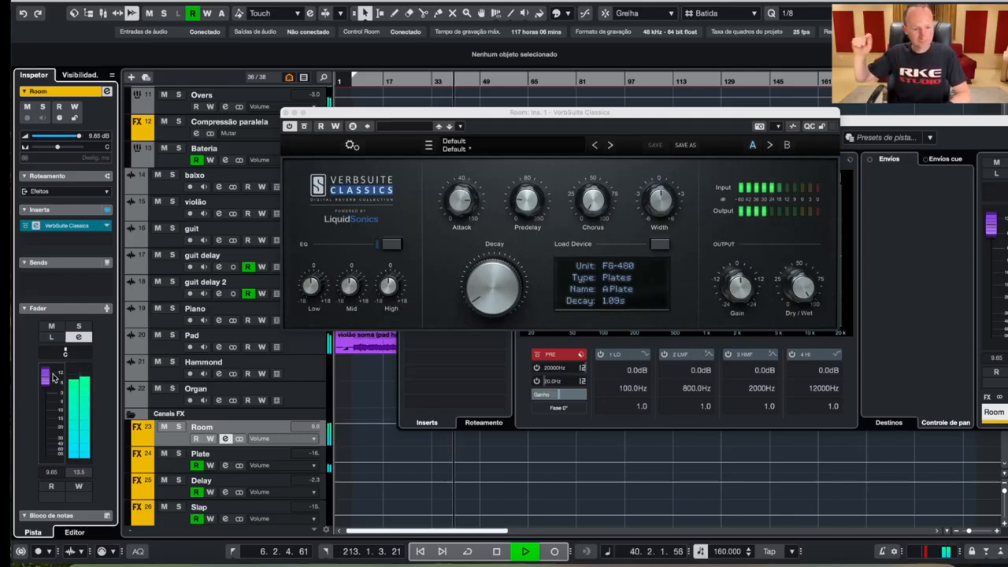
key("space")
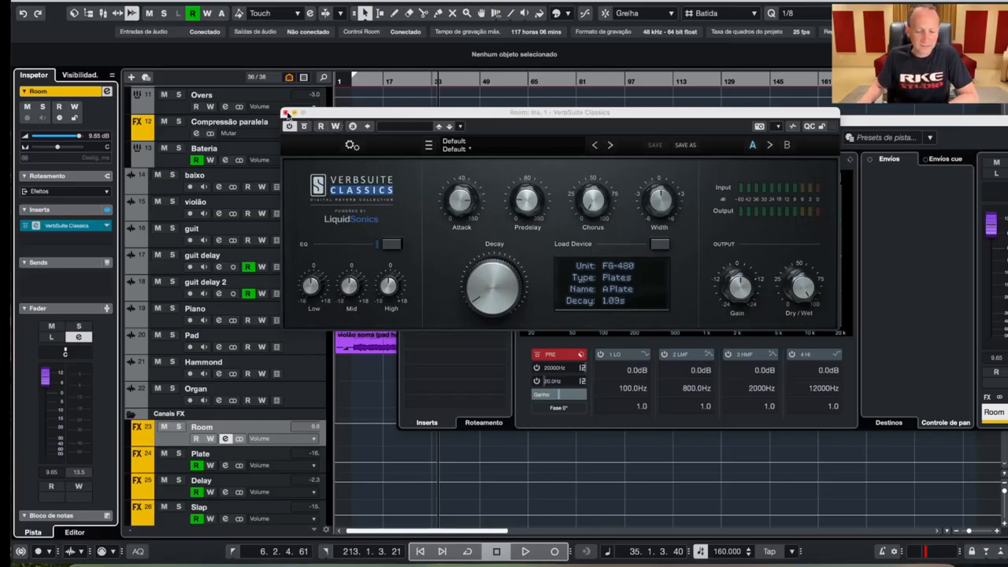
Close the reverb plug-in, enable the Room FX channel's high-shelf EQ band 4, and set it to 11.1 dB at 1530 Hz.
left_click(286, 113)
left_click_drag(501, 122, 367, 121)
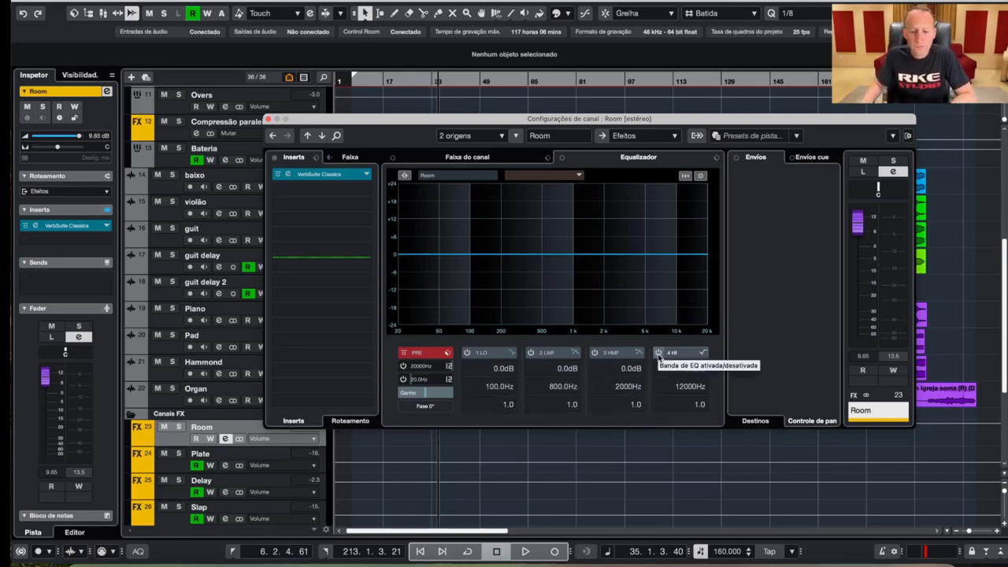
left_click(658, 355)
left_click_drag(698, 370, 715, 370)
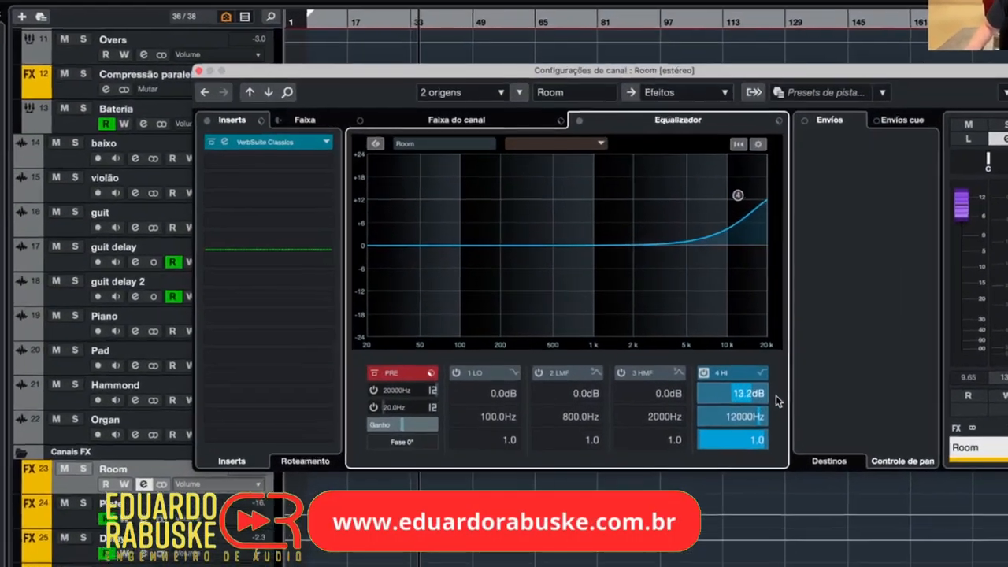
left_click_drag(776, 395, 729, 417)
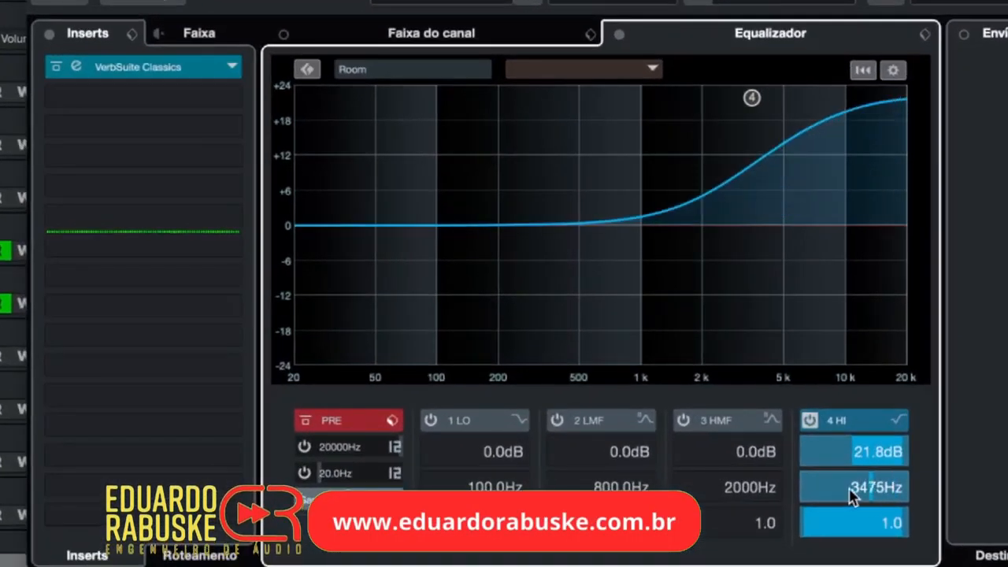
left_click_drag(848, 490, 822, 491)
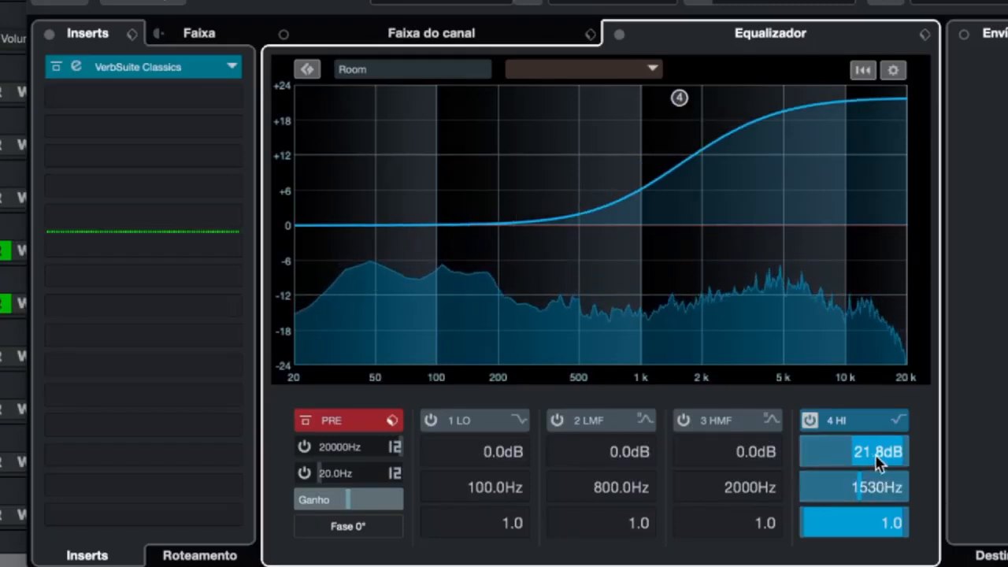
left_click_drag(878, 462, 819, 470)
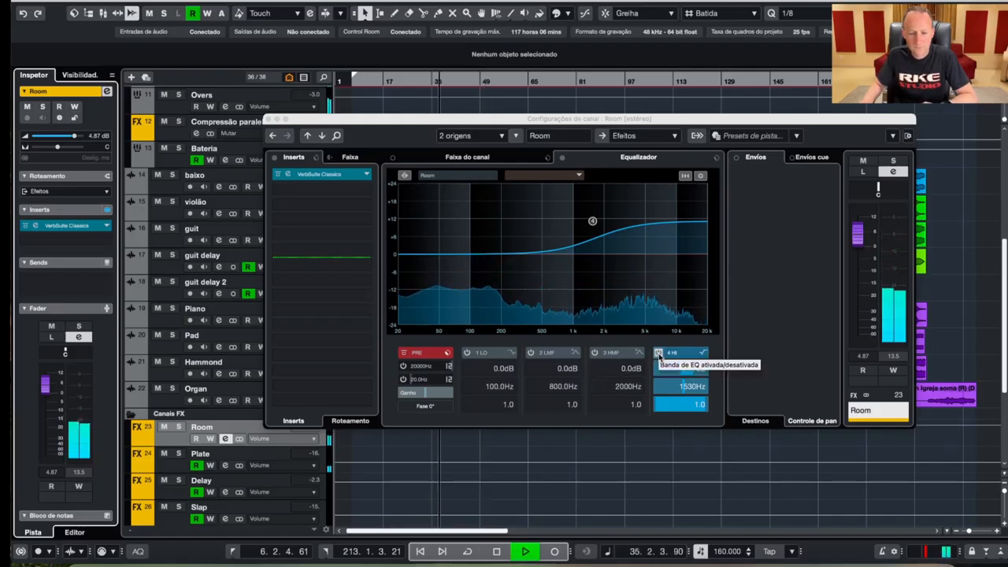
Compare the Room reverb during playback with EQ band 4 off and on, and with the channel's whole equalizer bypassed.
left_click(658, 353)
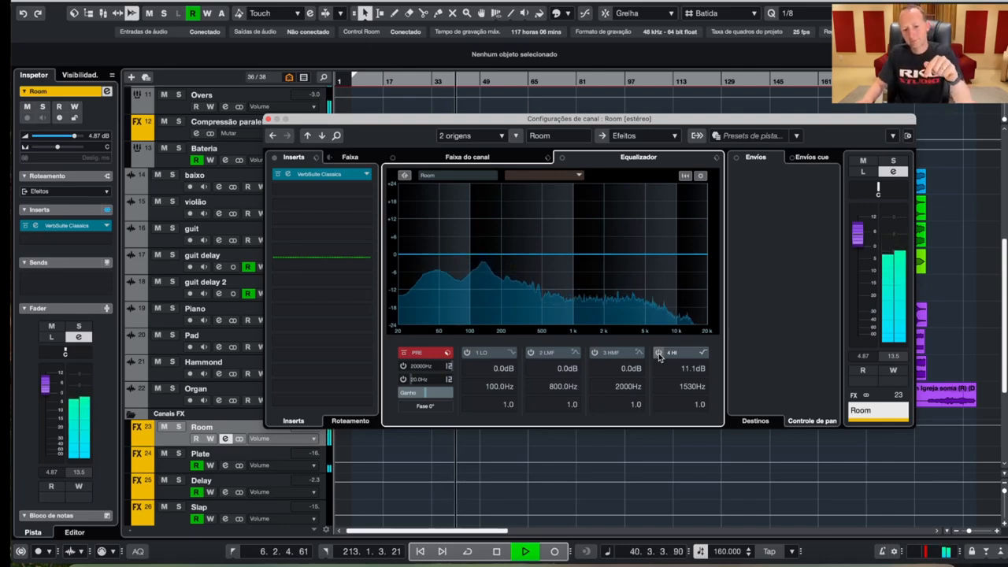
left_click(658, 353)
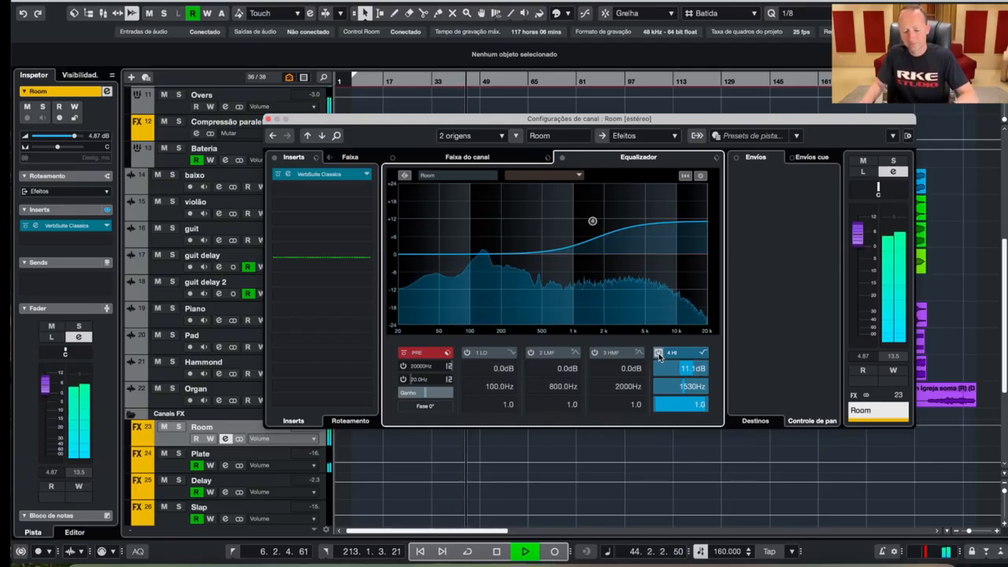
key("space")
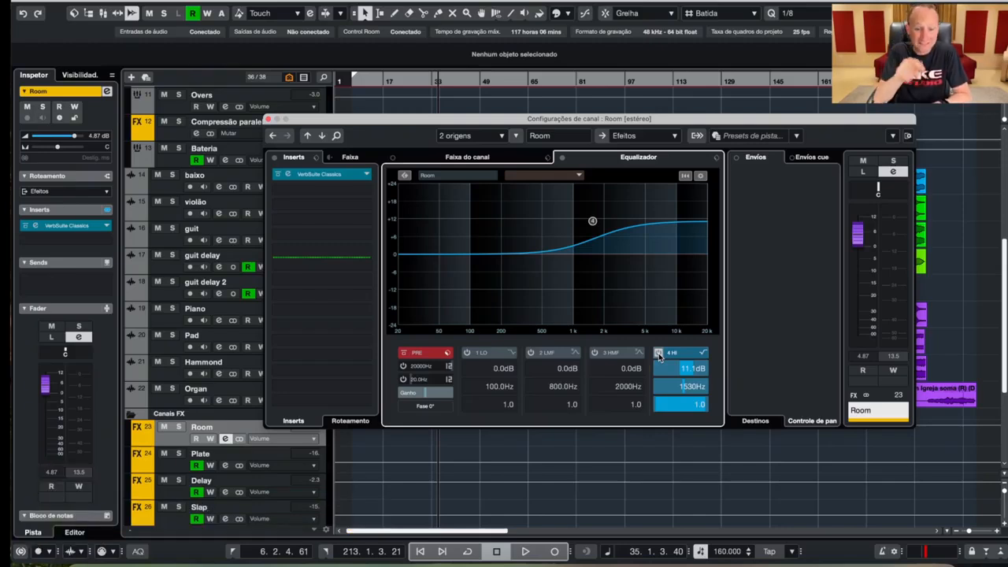
key("space")
left_click(562, 157)
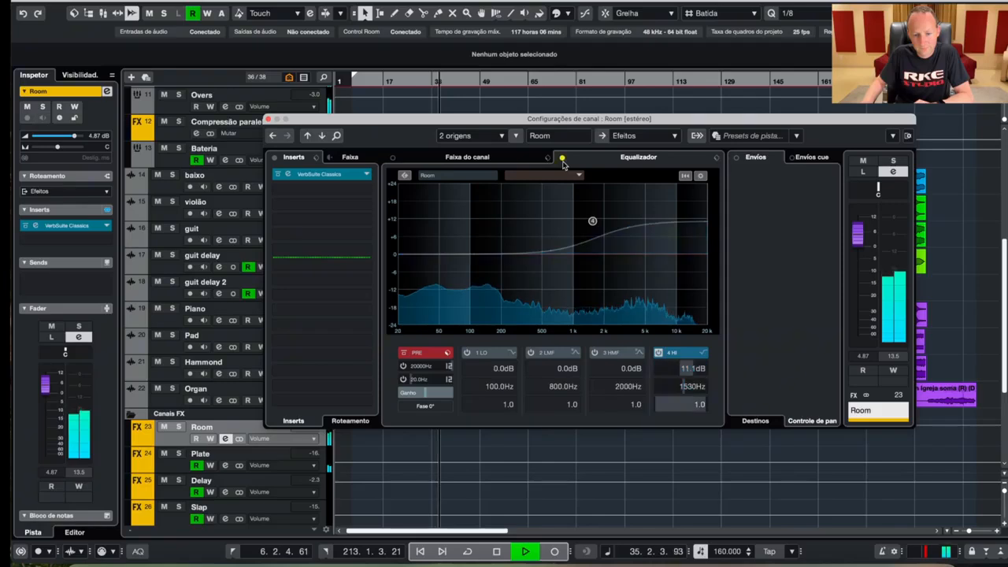
Re-enable the Room channel's bypassed equalizer and stop playback.
left_click(562, 157)
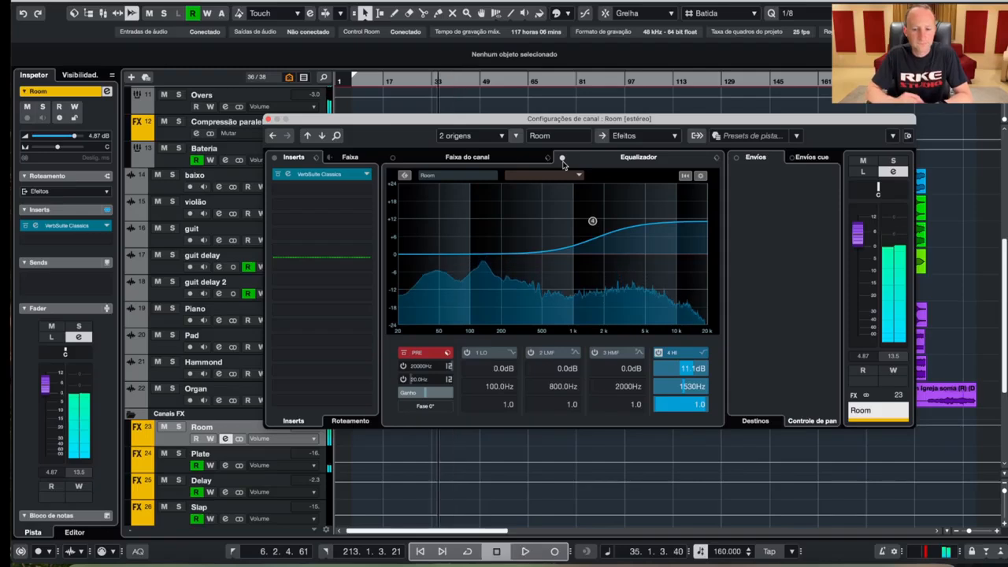
key("space")
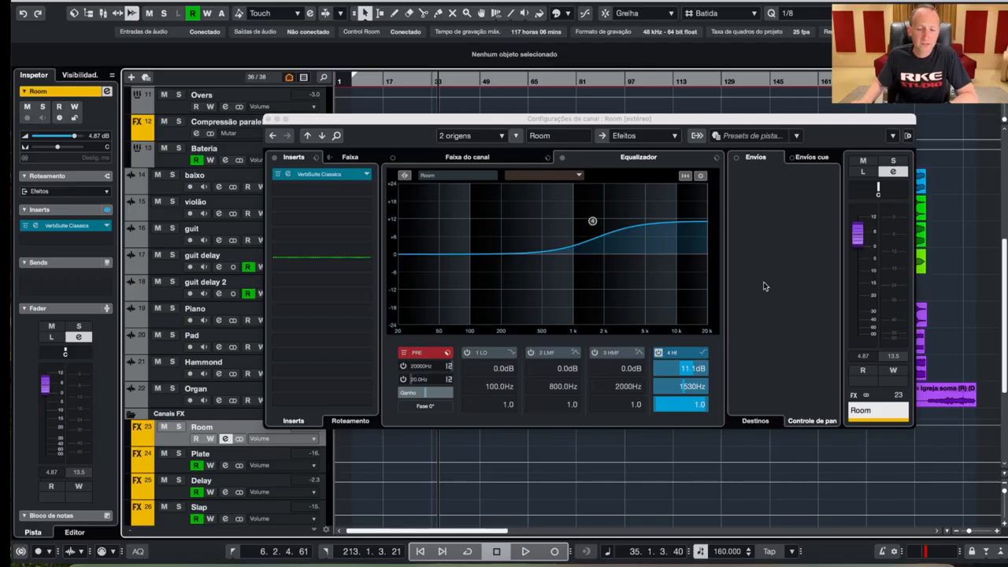
During playback, raise the Room fader to 7.94 dB and enable EQ band 2 with a -4.0 dB cut at 251 Hz.
left_click(531, 353)
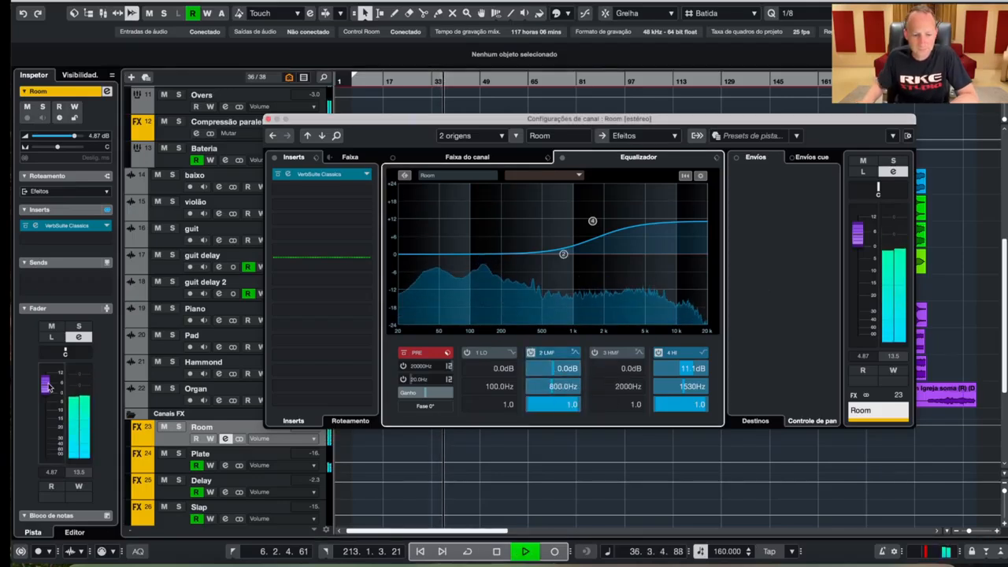
left_click_drag(49, 385, 49, 380)
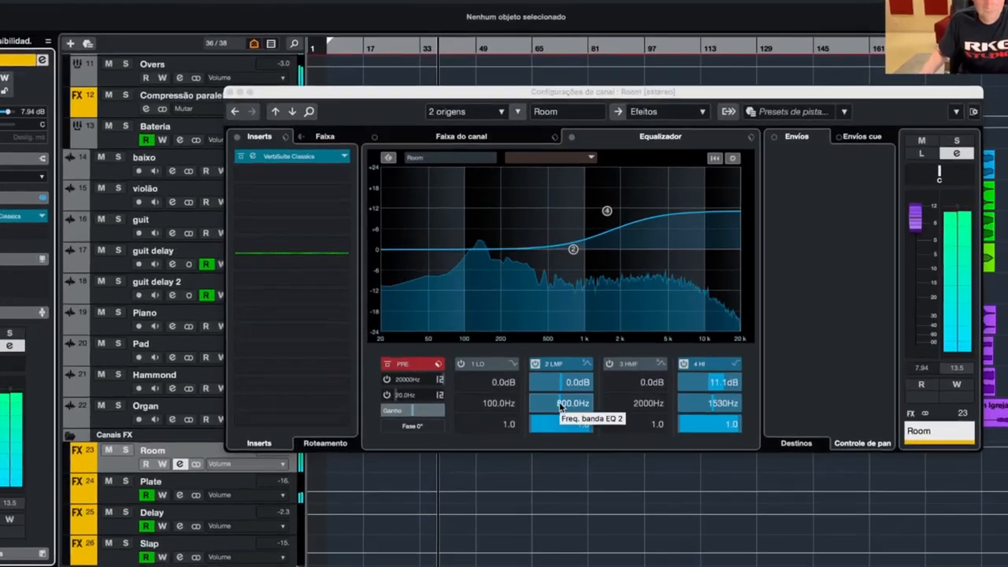
left_click_drag(548, 388, 536, 390)
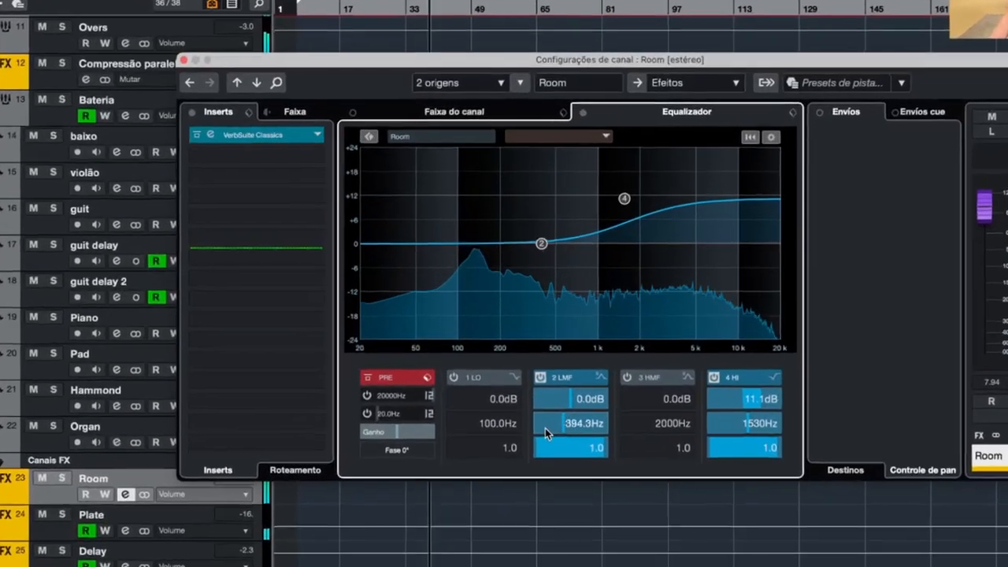
left_click_drag(545, 427, 542, 430)
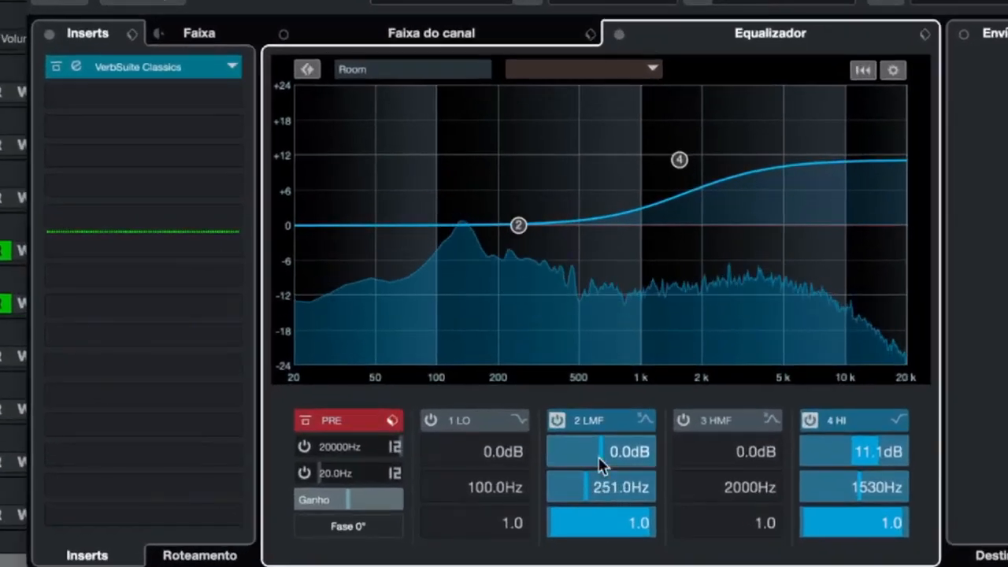
mouse_move(617, 459)
left_mouse_down()
mouse_move(681, 463)
mouse_move(628, 476)
left_mouse_up()
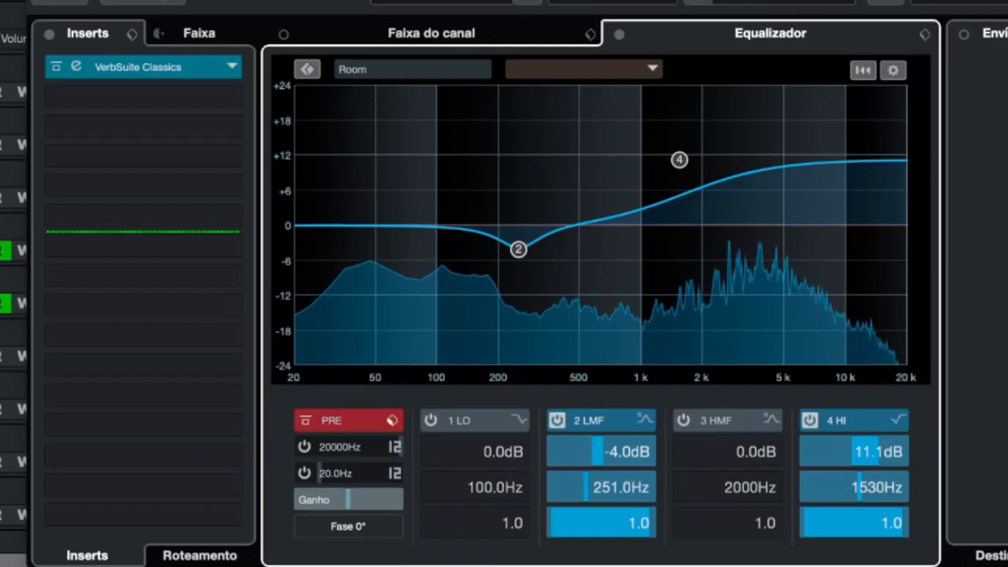
key("space")
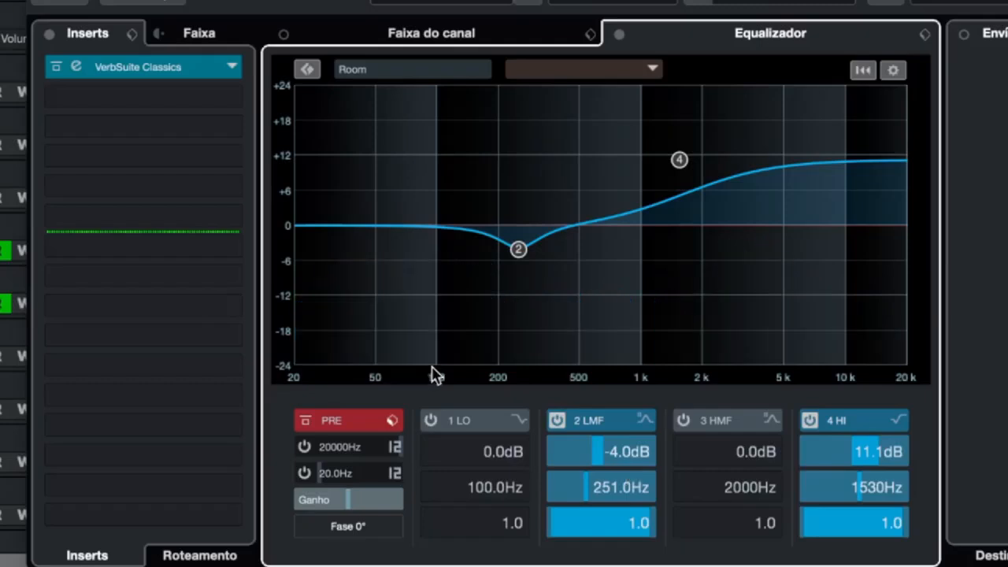
Enable the Room channel's low-cut filter at about 91 Hz and lower its fader to -2.65 dB while listening to the song.
left_click(305, 448)
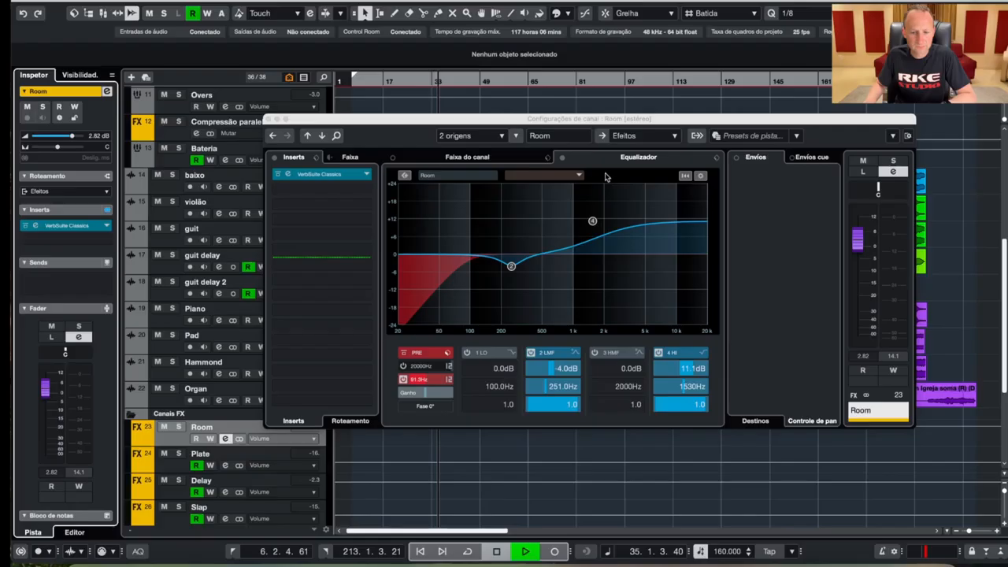
key("space")
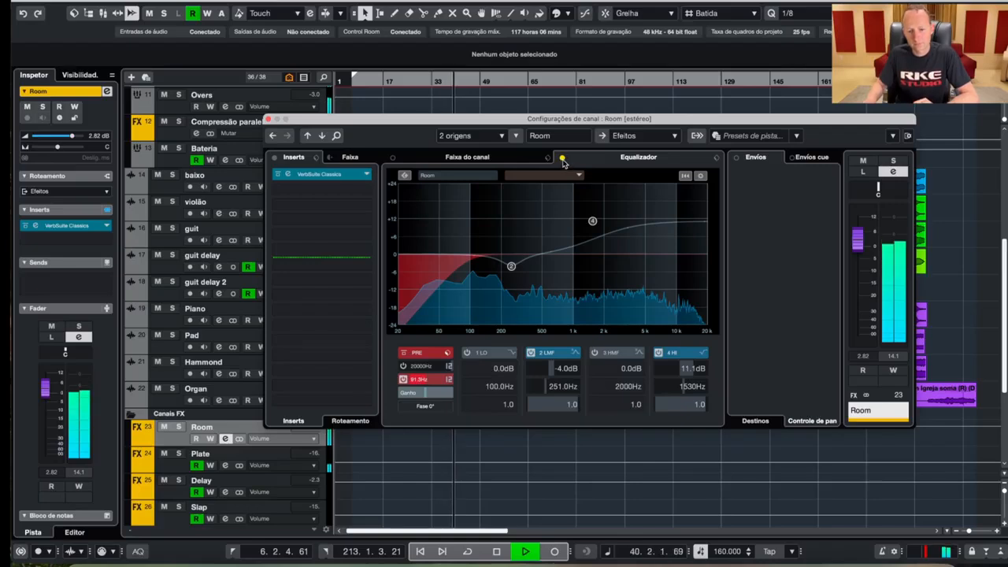
left_click(561, 158)
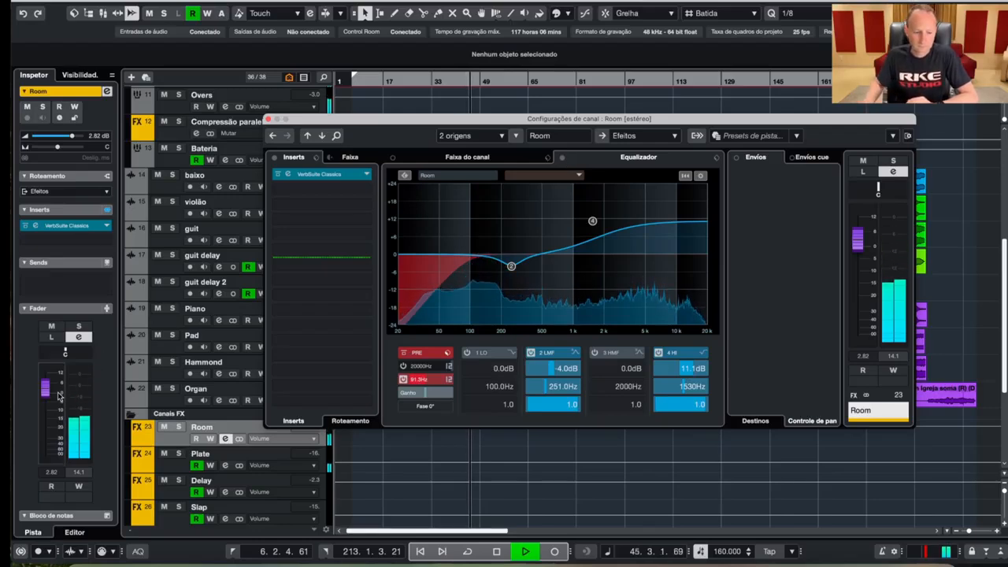
key("space")
key("space")
Compare the Room reverb in playback with the channel's equalizer bypassed and active, and stop the song.
left_click(563, 157)
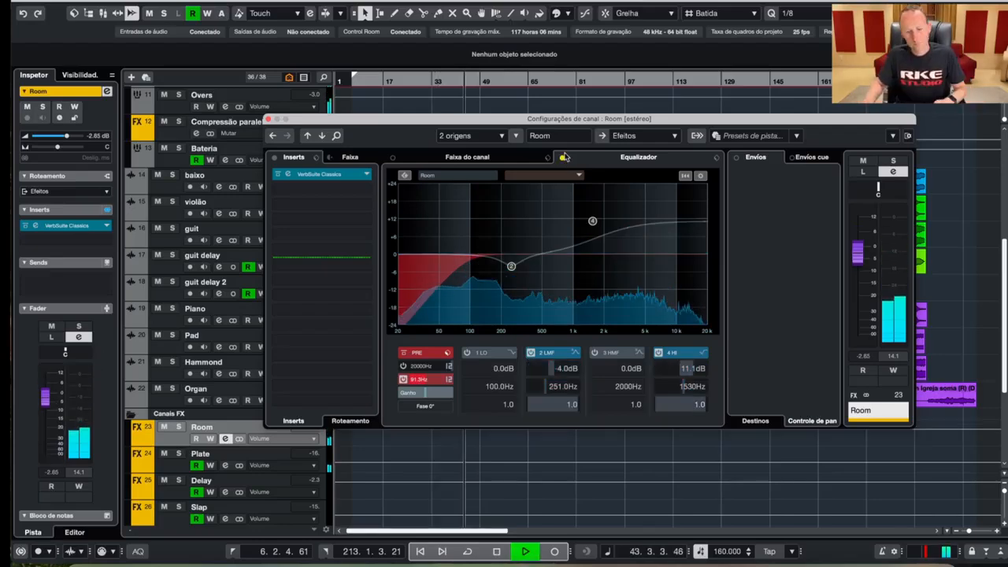
left_click(561, 157)
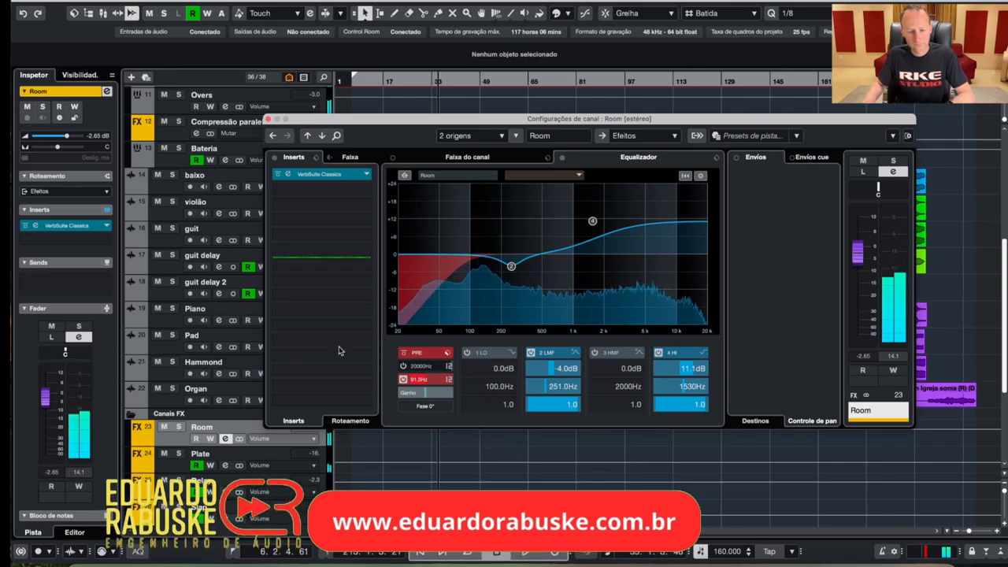
key("space")
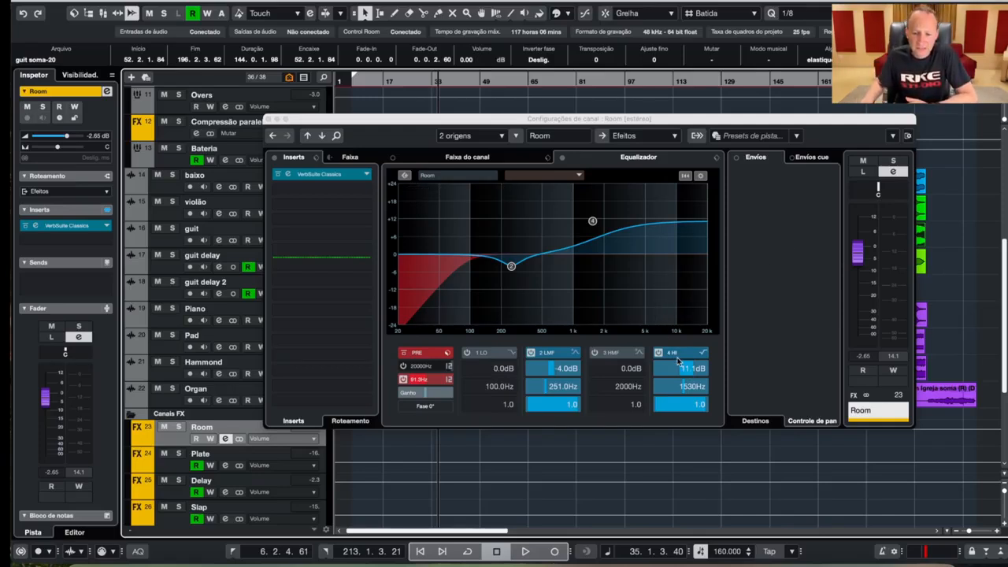
Change EQ band 4 to a bell cut of -8.1 dB at 4000 Hz and raise the low-cut filter to 118.4 Hz.
left_click_drag(682, 368, 675, 391)
double_click(682, 386)
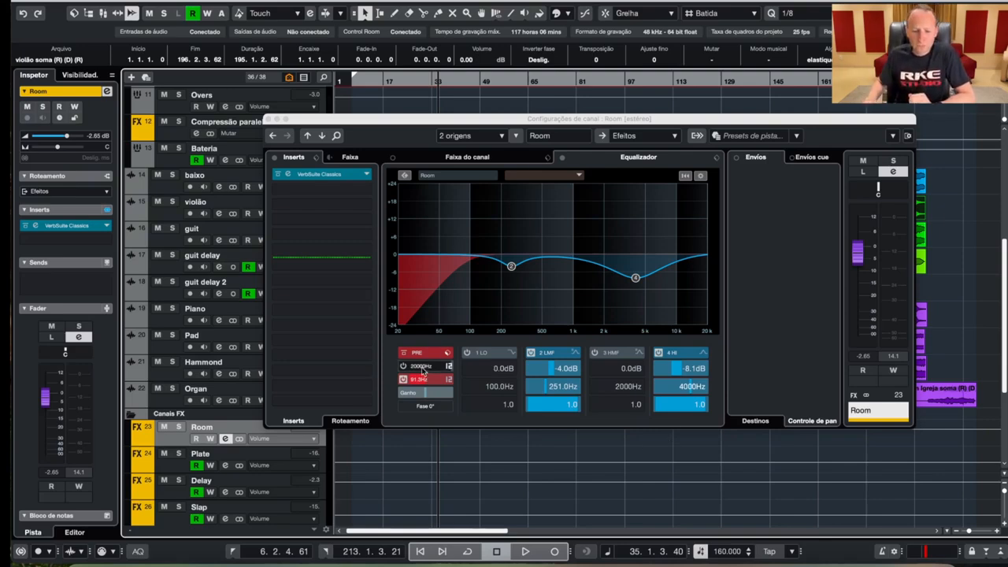
left_click_drag(424, 381, 438, 380)
Turn off EQ bands 2 and 4 and filter the Room channel with a 221 Hz low-cut and a 2174 Hz high-cut.
left_click(531, 353)
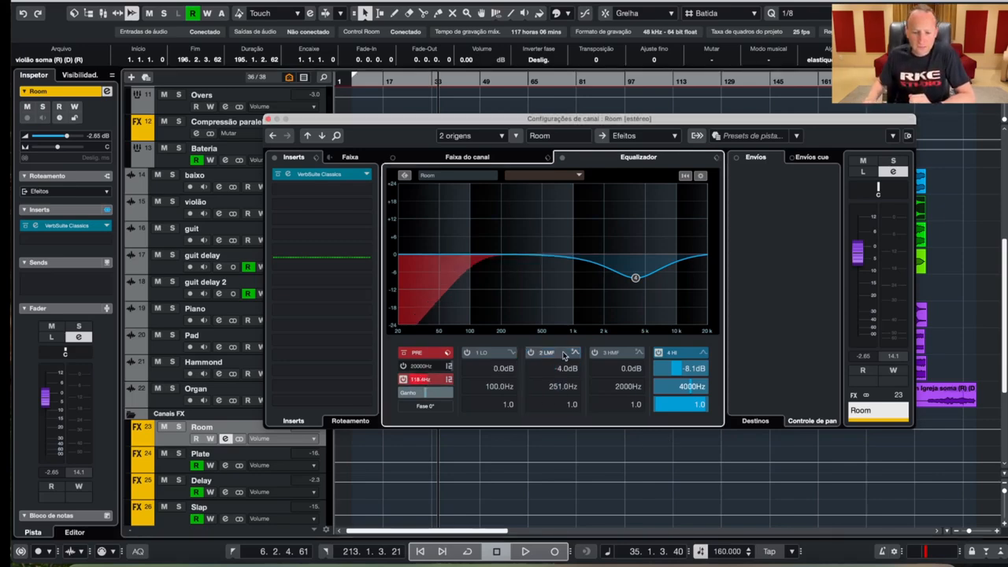
left_click(658, 352)
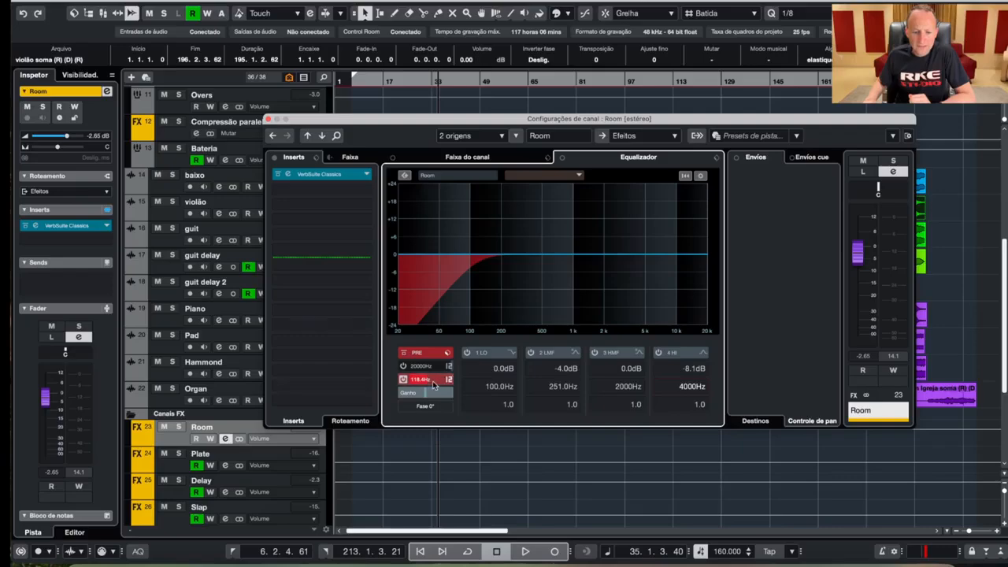
left_click_drag(432, 383, 418, 371)
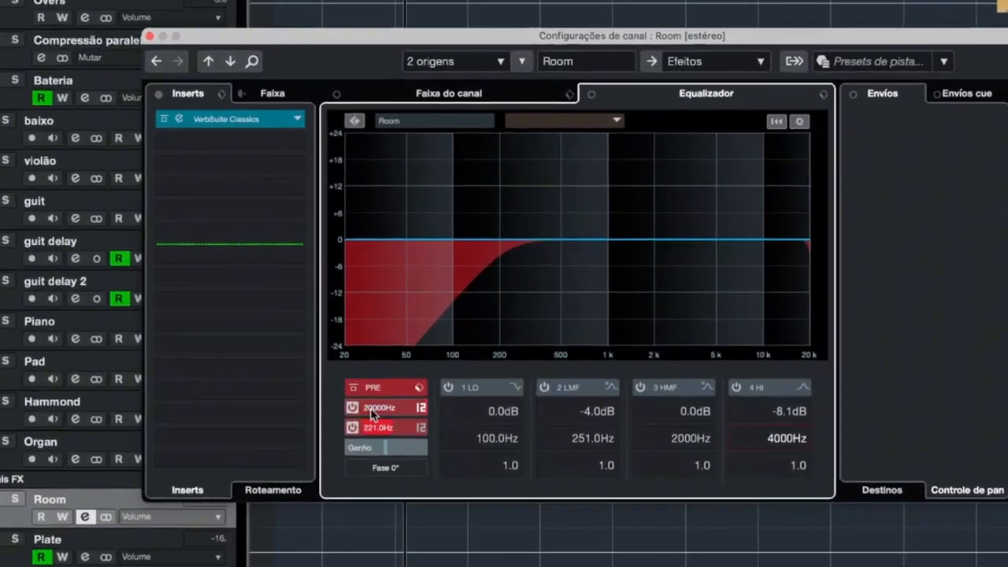
left_click_drag(398, 406, 367, 417)
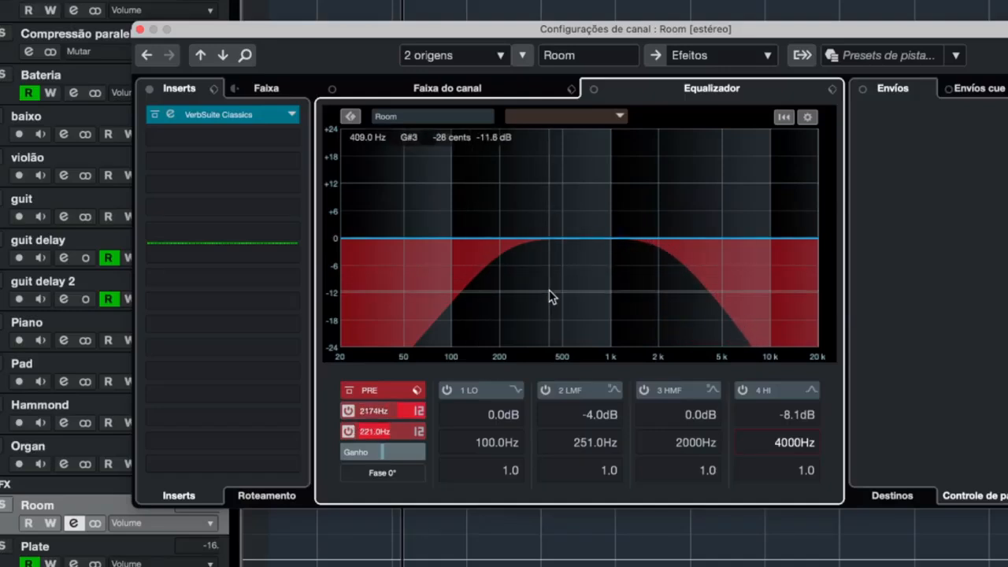